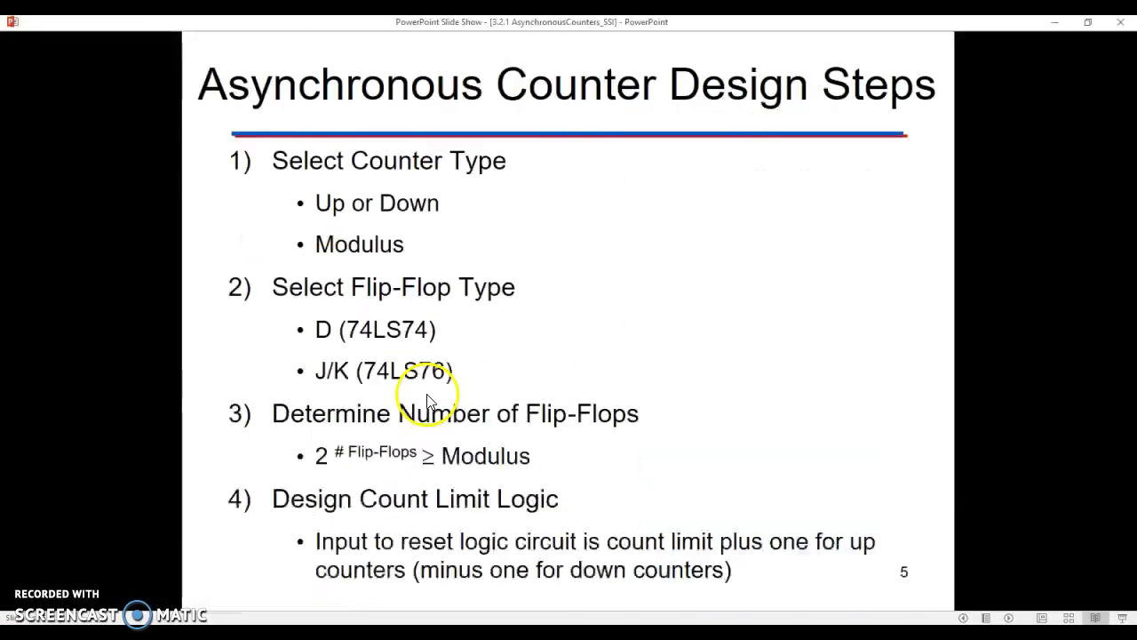
Go back to slide 6, The Ripple Effect, then return to the Multisim counter design.
click(427, 400)
click(424, 401)
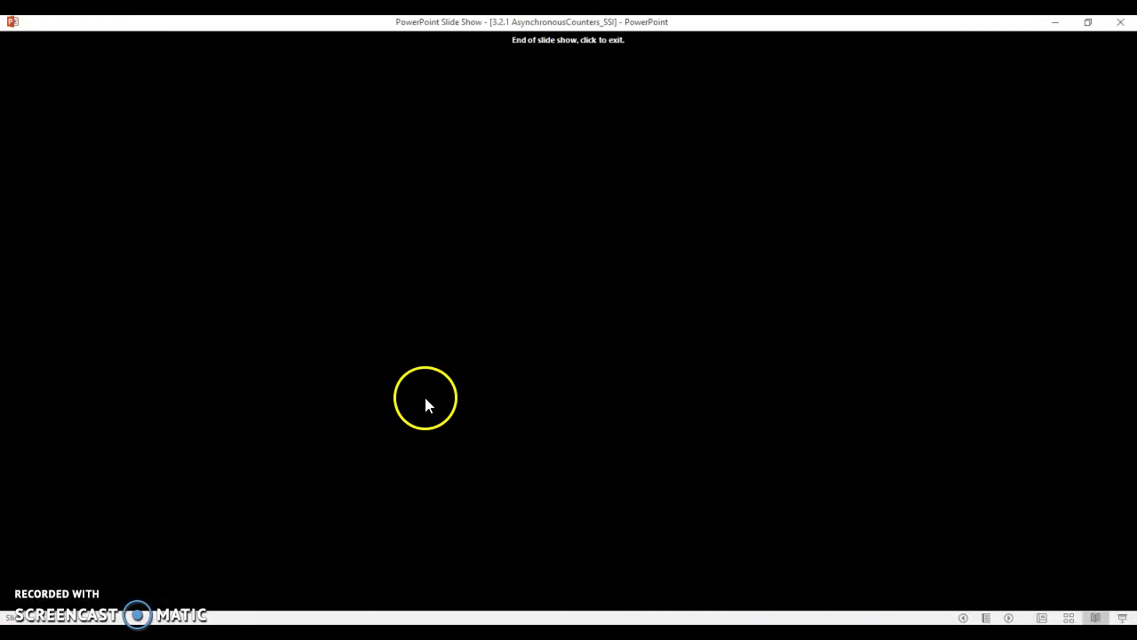
key(Left)
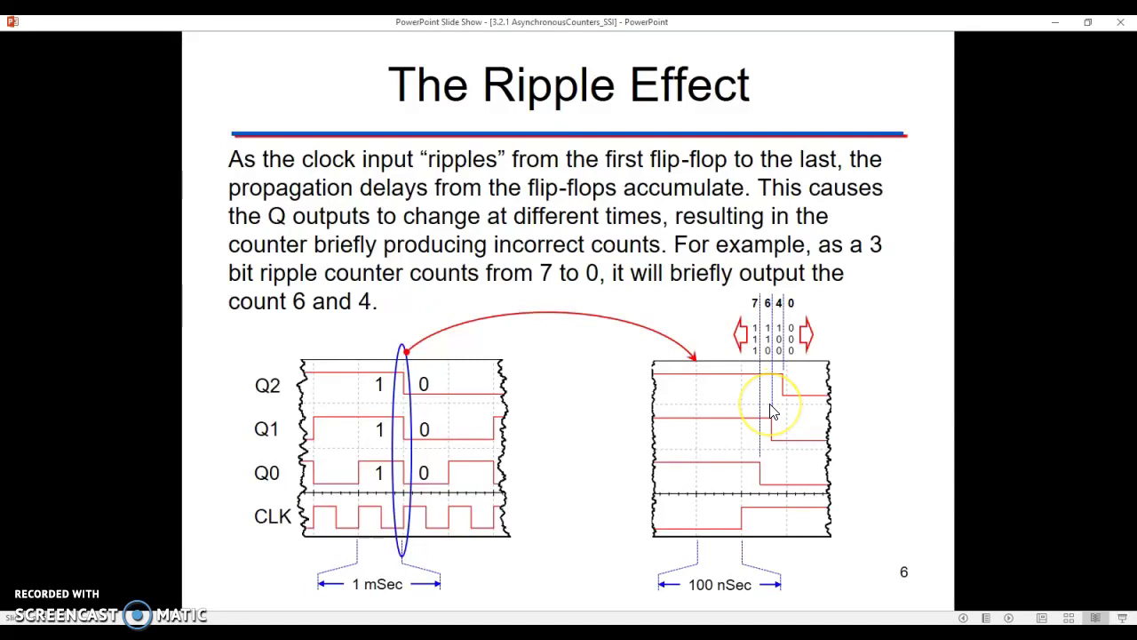
key(alt+Tab)
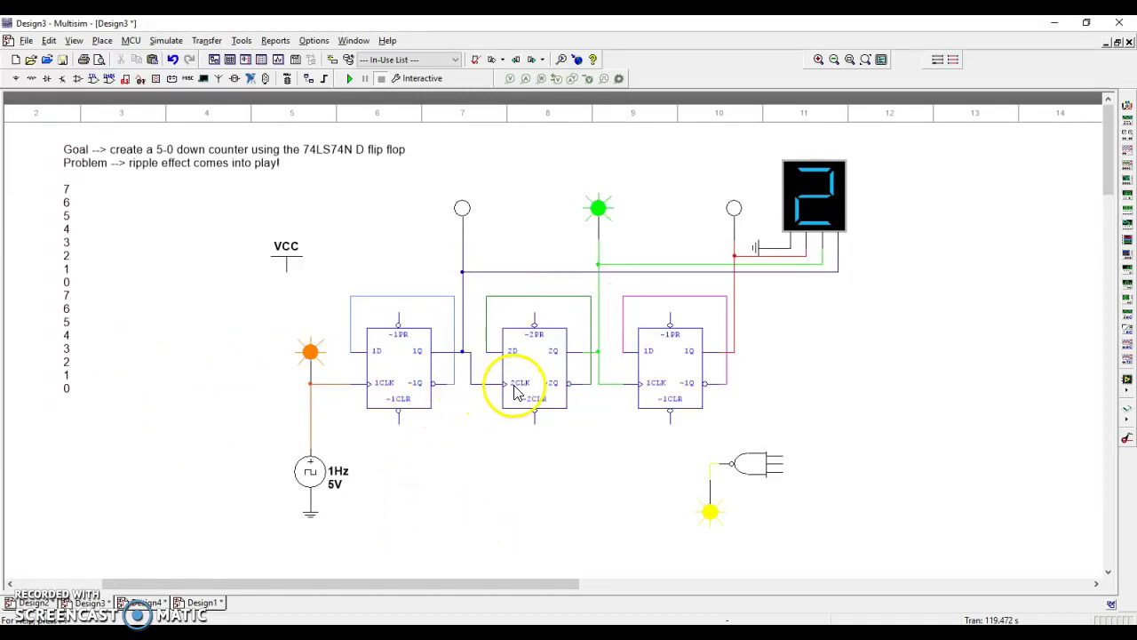
scroll(447, 365, up, 2)
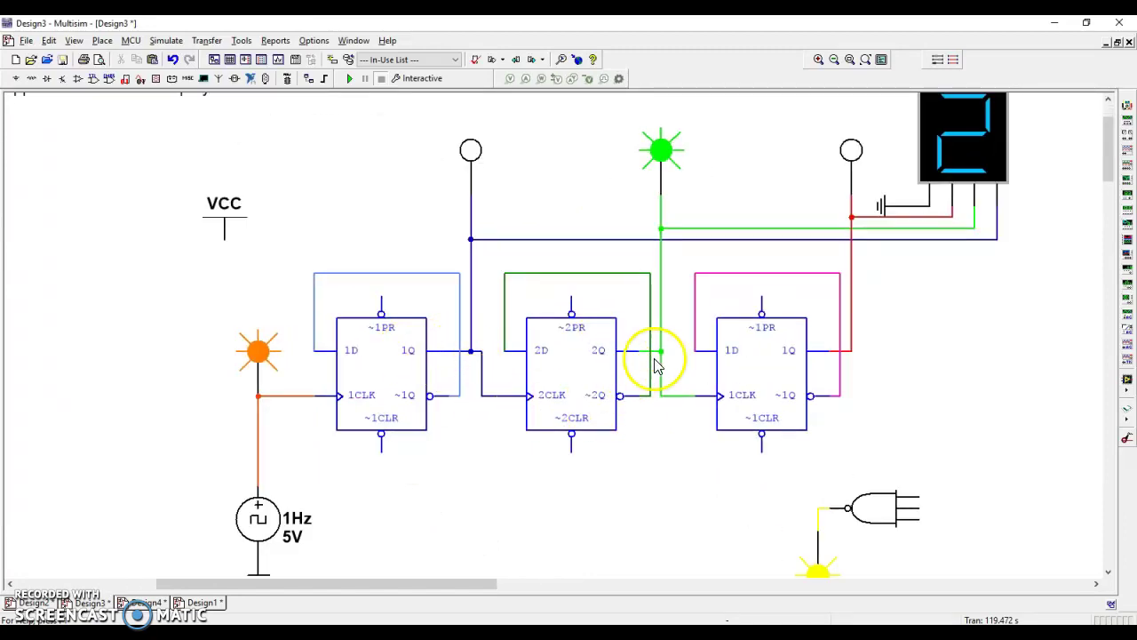
scroll(707, 408, down, 3)
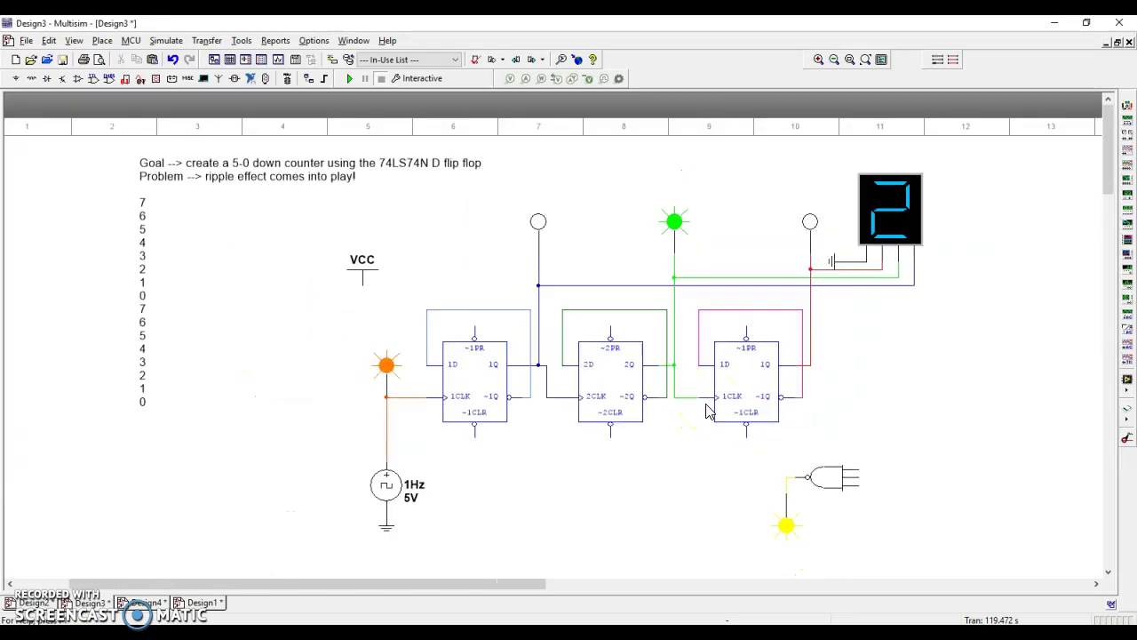
drag(701, 411, 673, 407)
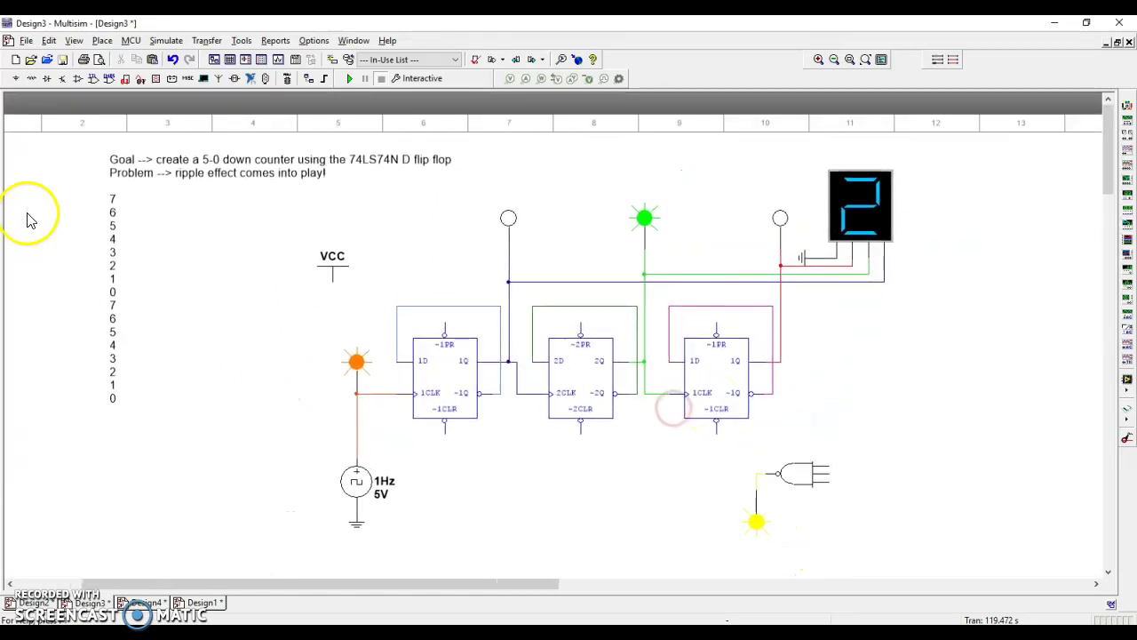
click(130, 302)
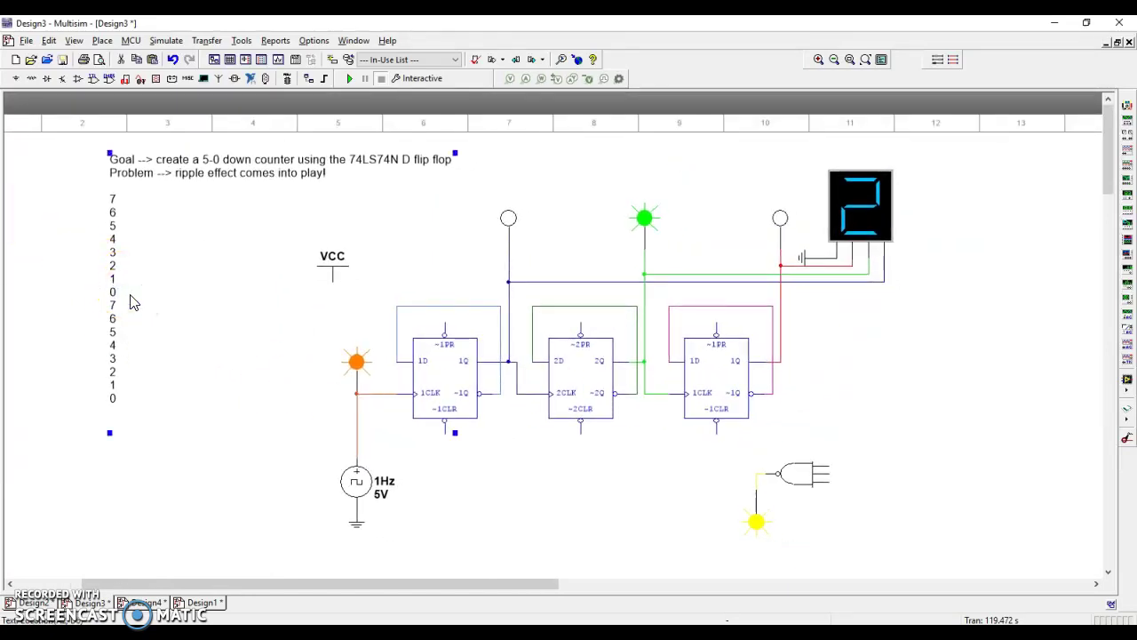
click(131, 302)
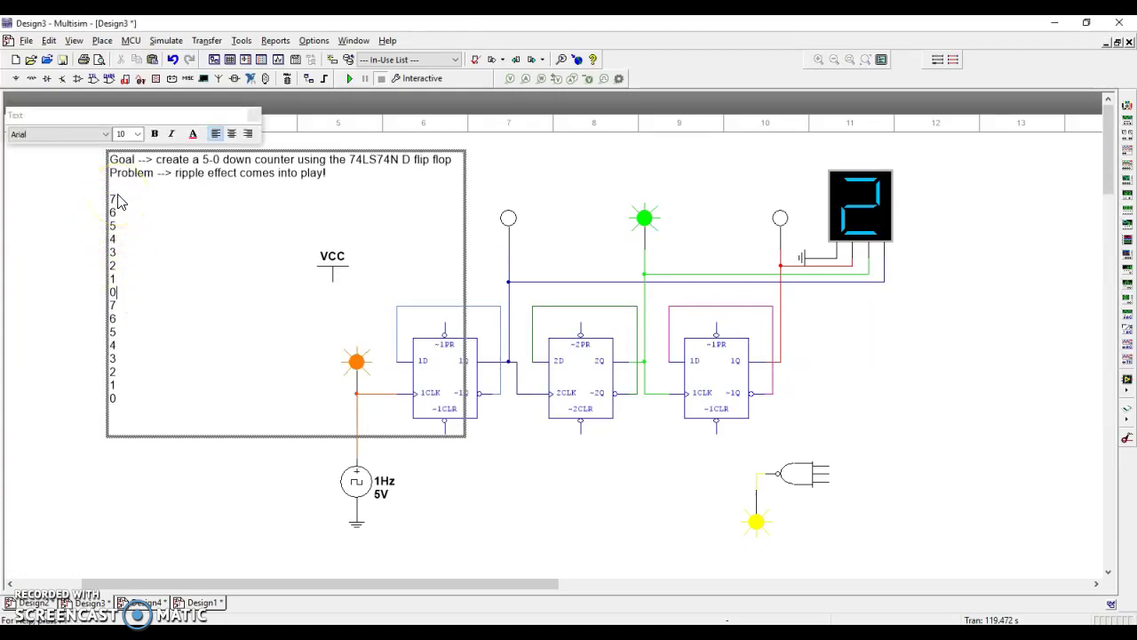
mouse_move(120, 206)
mouse_down()
mouse_move(112, 315)
mouse_move(132, 373)
mouse_move(116, 411)
mouse_move(127, 423)
mouse_up()
click(119, 227)
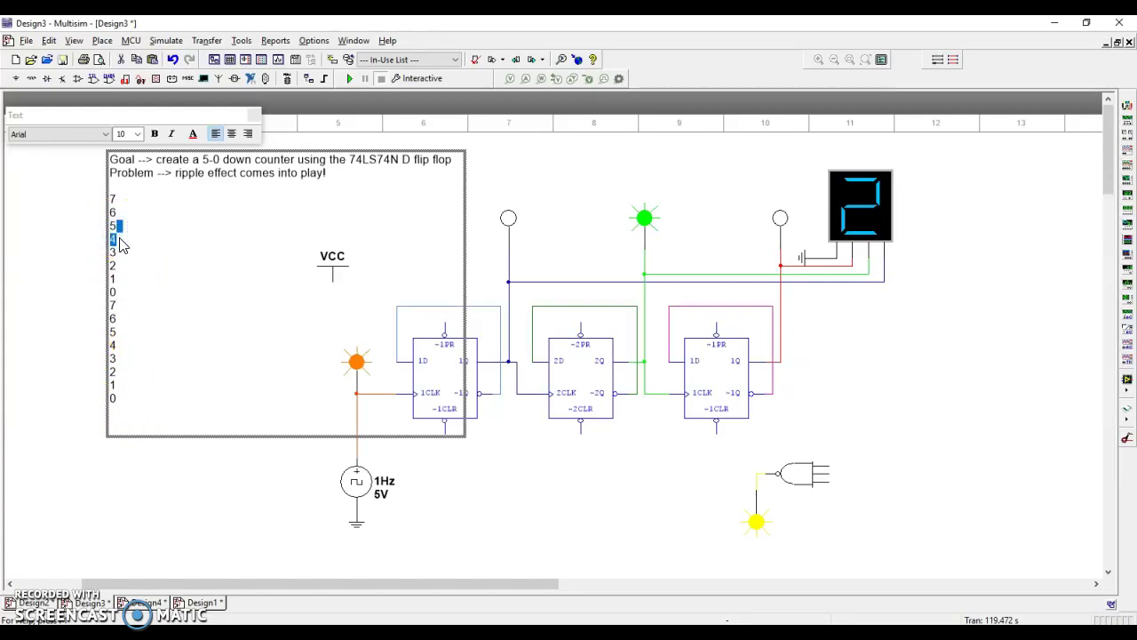
click(120, 238)
click(116, 252)
click(117, 266)
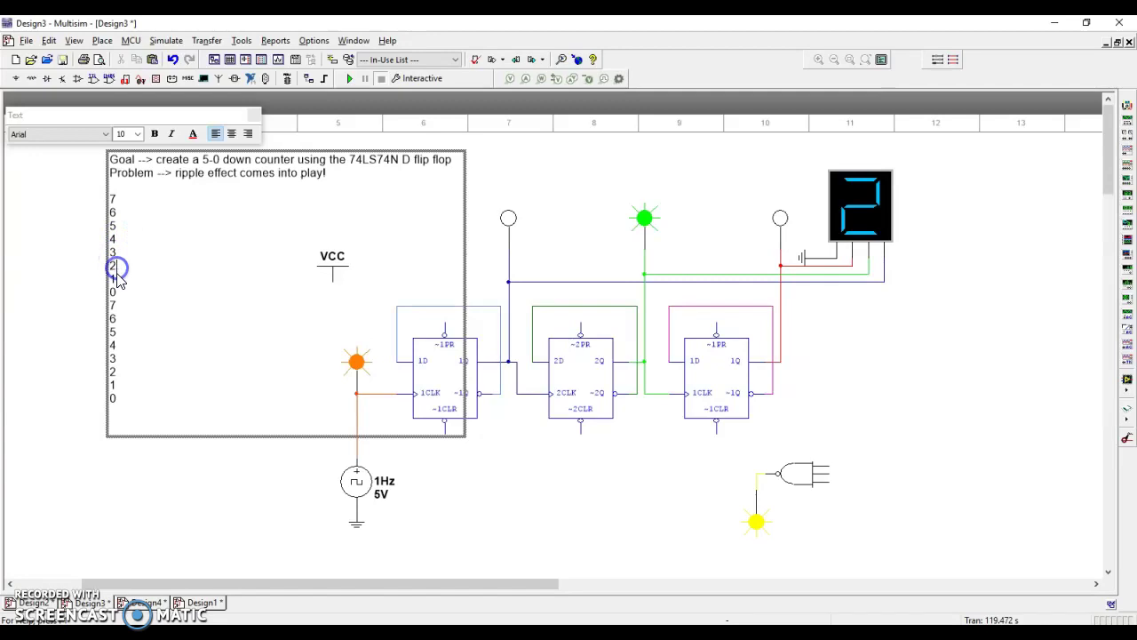
click(118, 279)
click(117, 293)
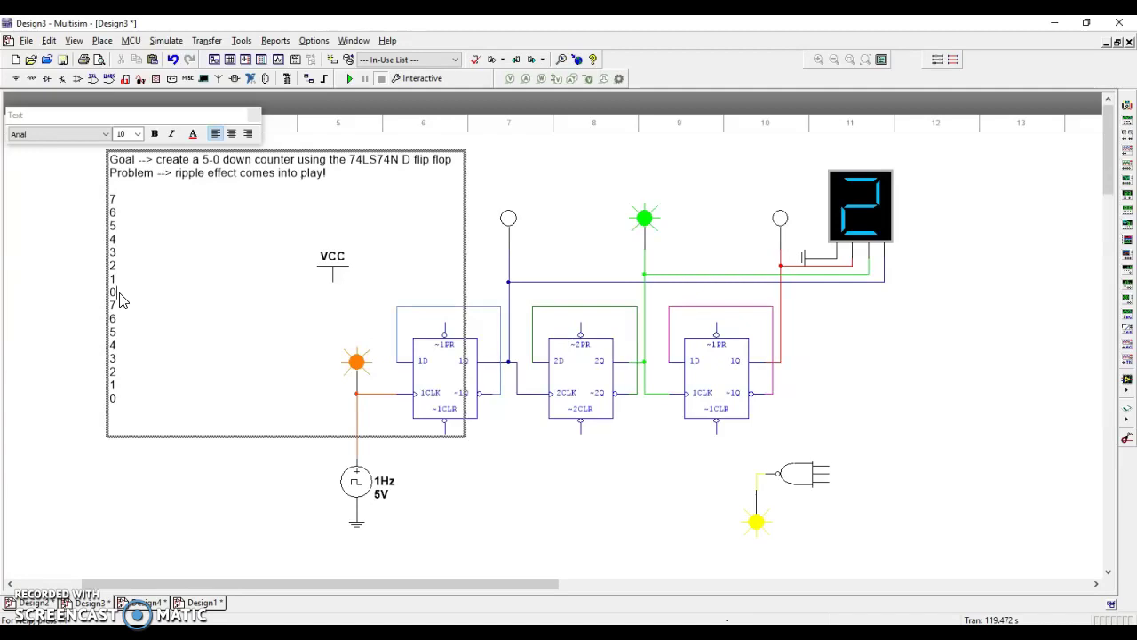
drag(115, 299, 109, 302)
click(169, 513)
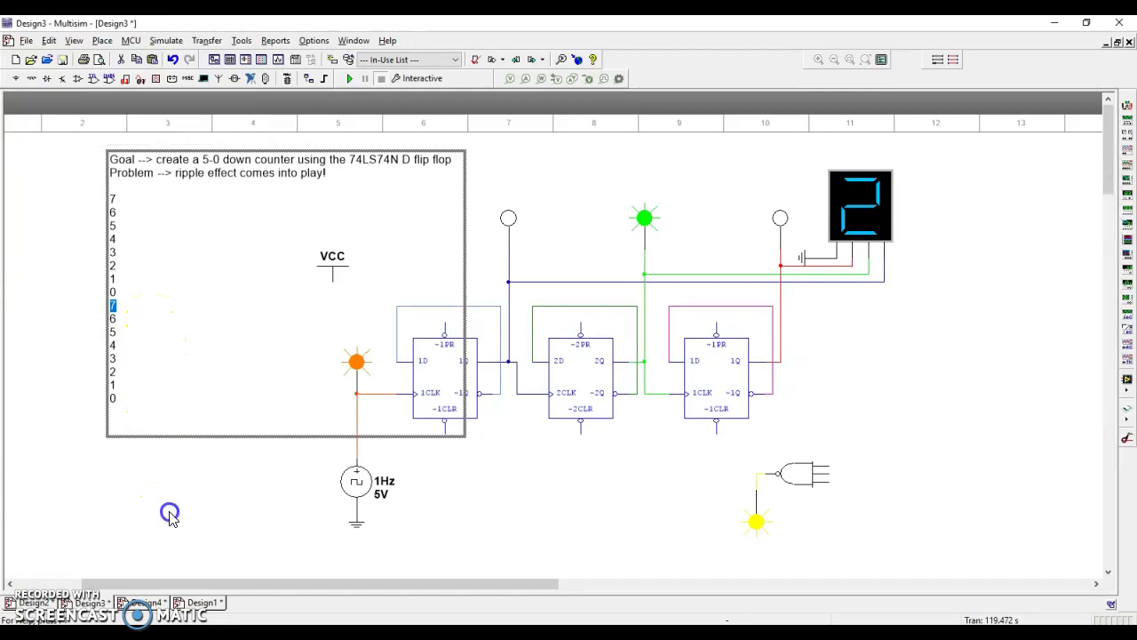
click(508, 546)
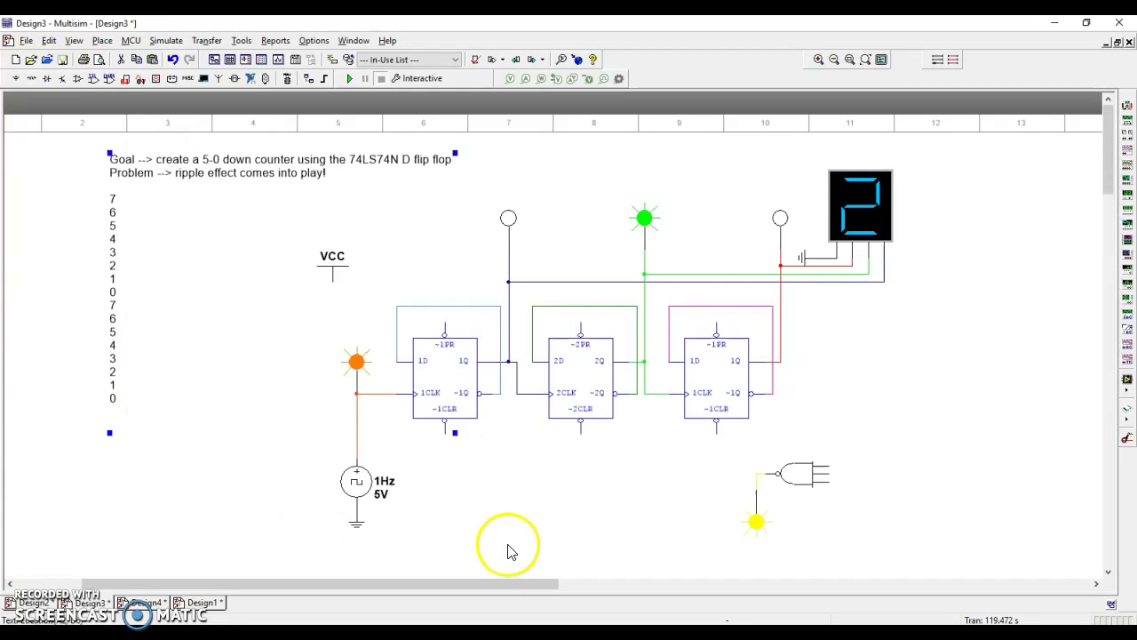
Wire the NAND gate's three inputs to the three flip-flop outputs with blue, green and red wires.
click(828, 462)
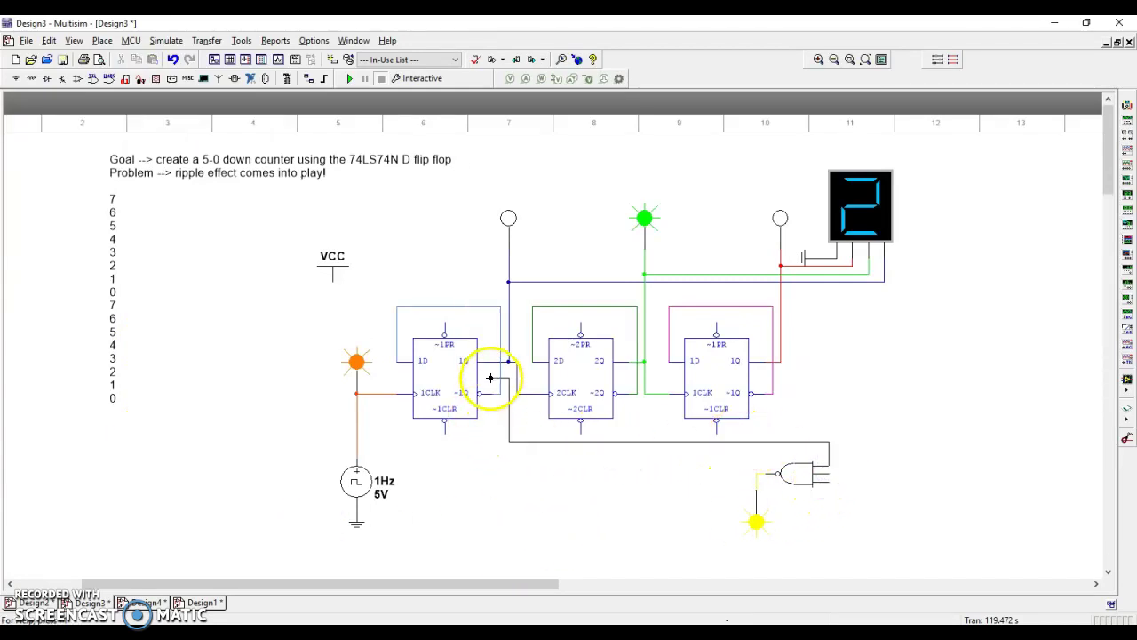
click(517, 393)
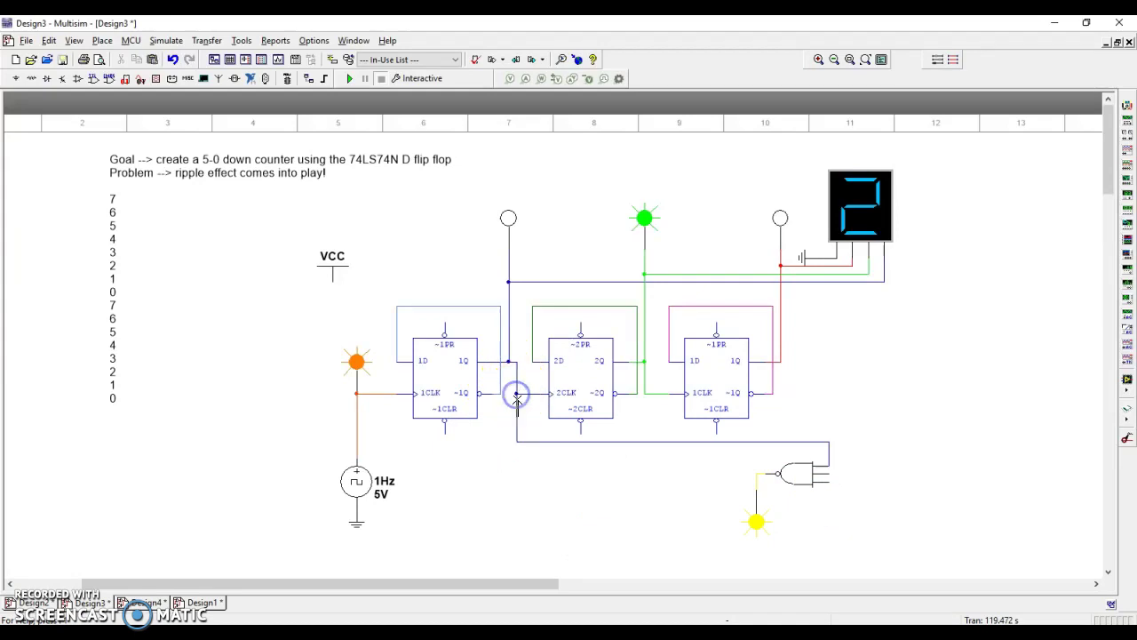
click(828, 480)
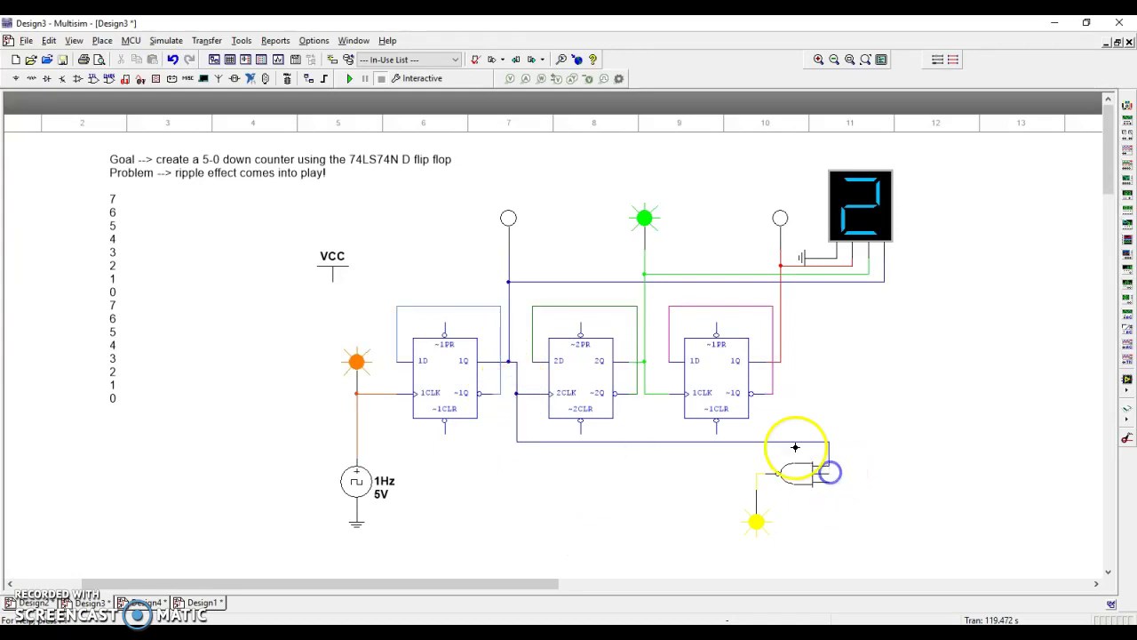
click(645, 393)
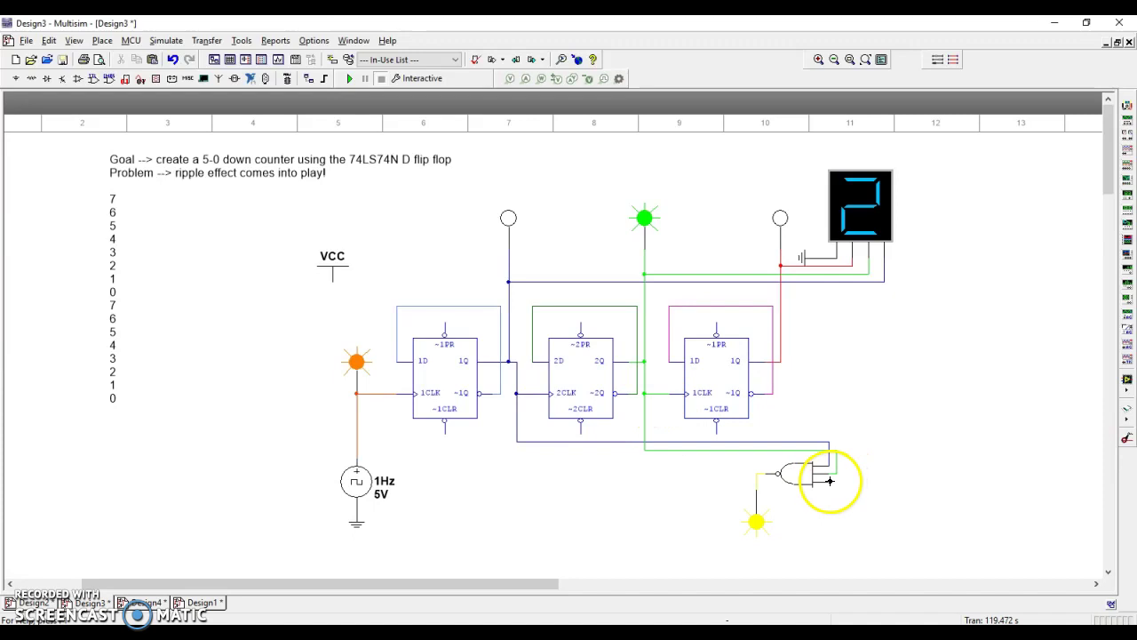
click(830, 481)
click(781, 362)
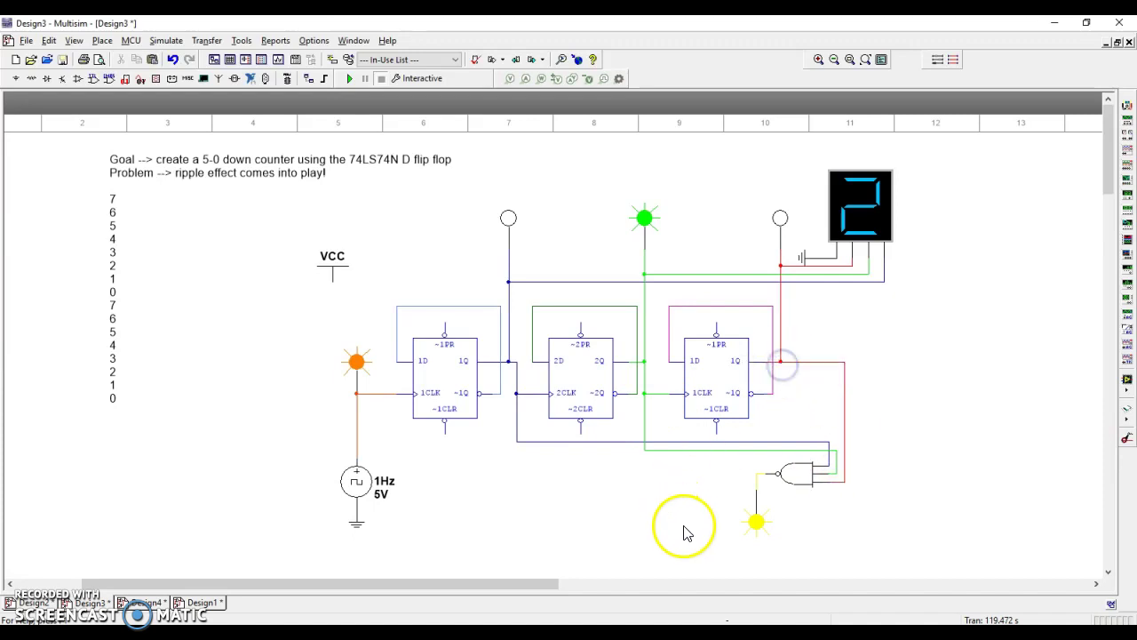
click(709, 574)
scroll(709, 575, down, 1)
scroll(709, 575, up, 2)
scroll(636, 484, down, 4)
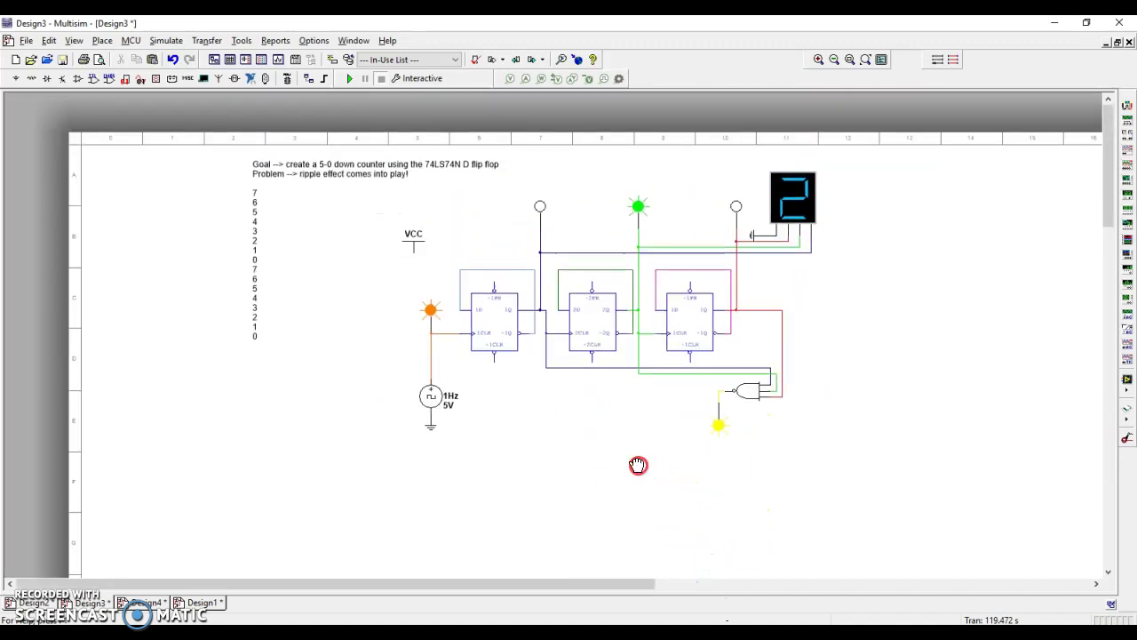
scroll(640, 516, up, 2)
scroll(642, 539, up, 1)
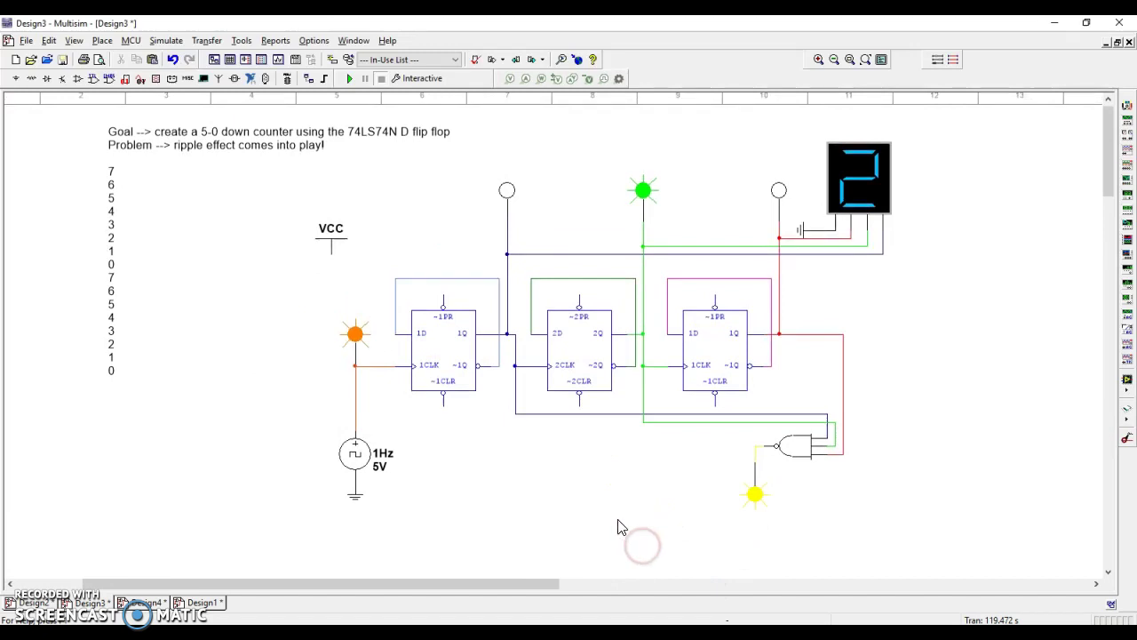
Nudge the goal and count-list note block slightly left, then deselect it.
click(360, 364)
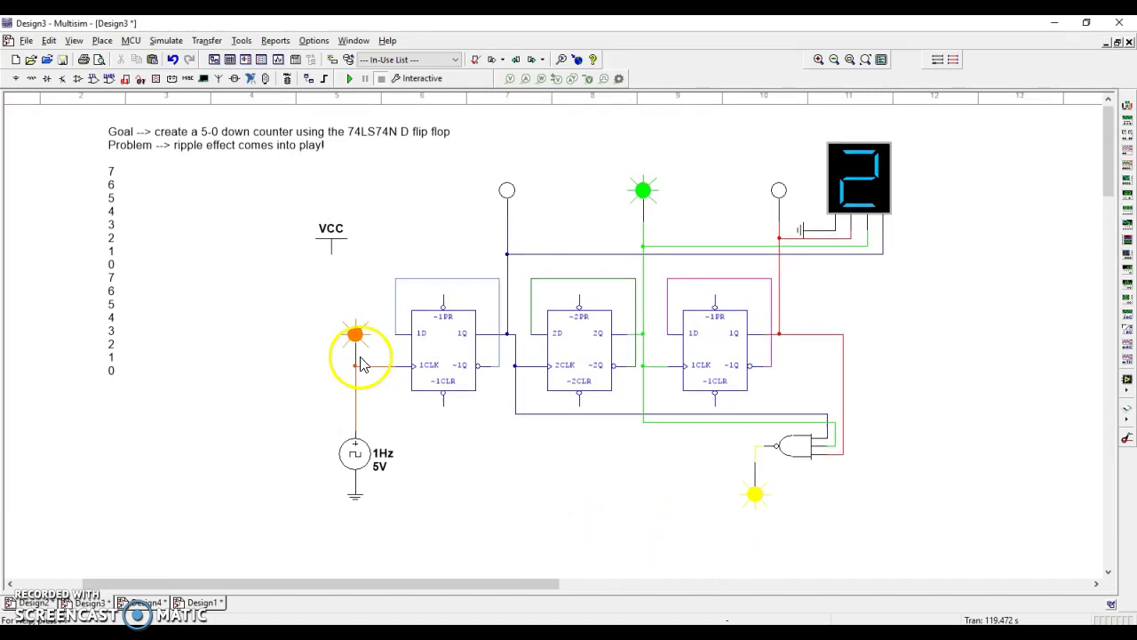
click(114, 181)
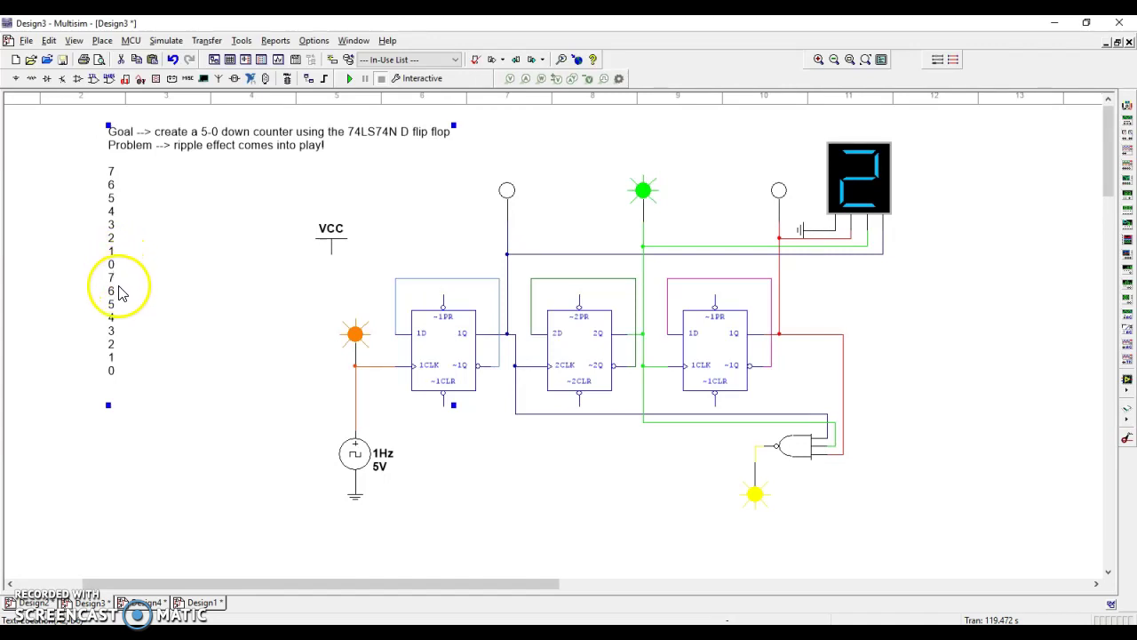
click(112, 200)
drag(112, 200, 103, 200)
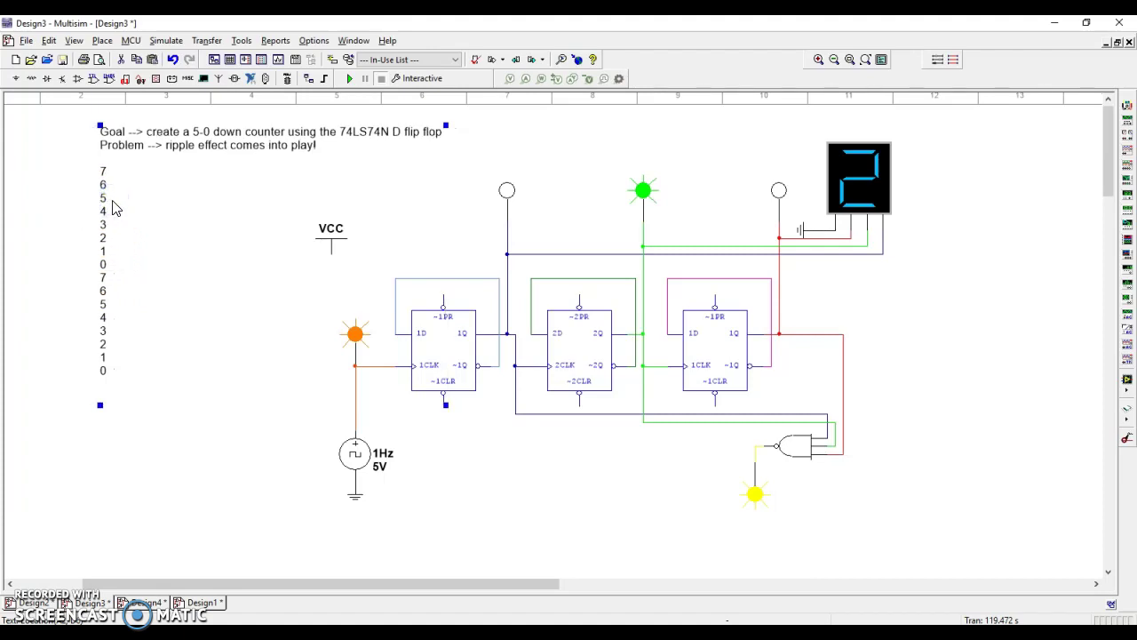
click(563, 526)
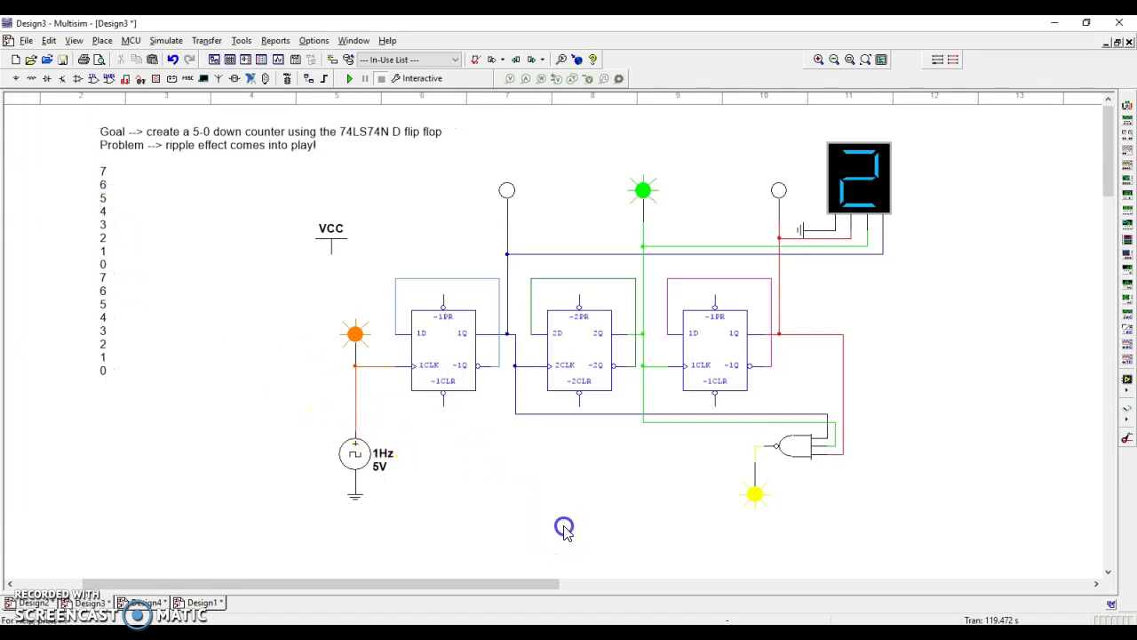
Move the goal note block to the sheet's left edge.
click(709, 373)
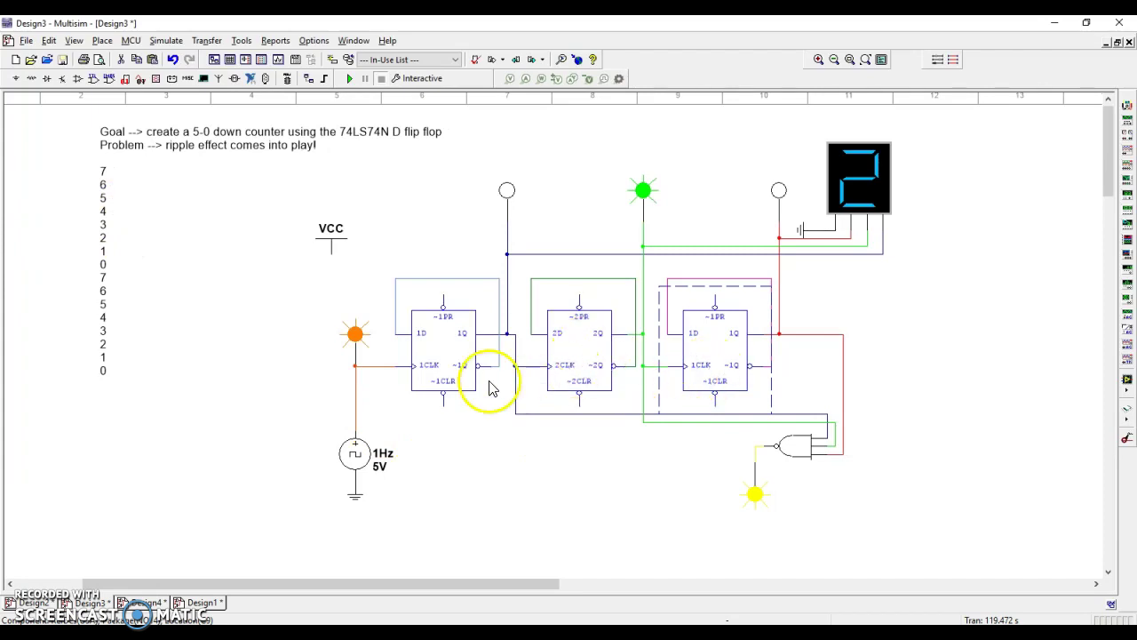
click(447, 347)
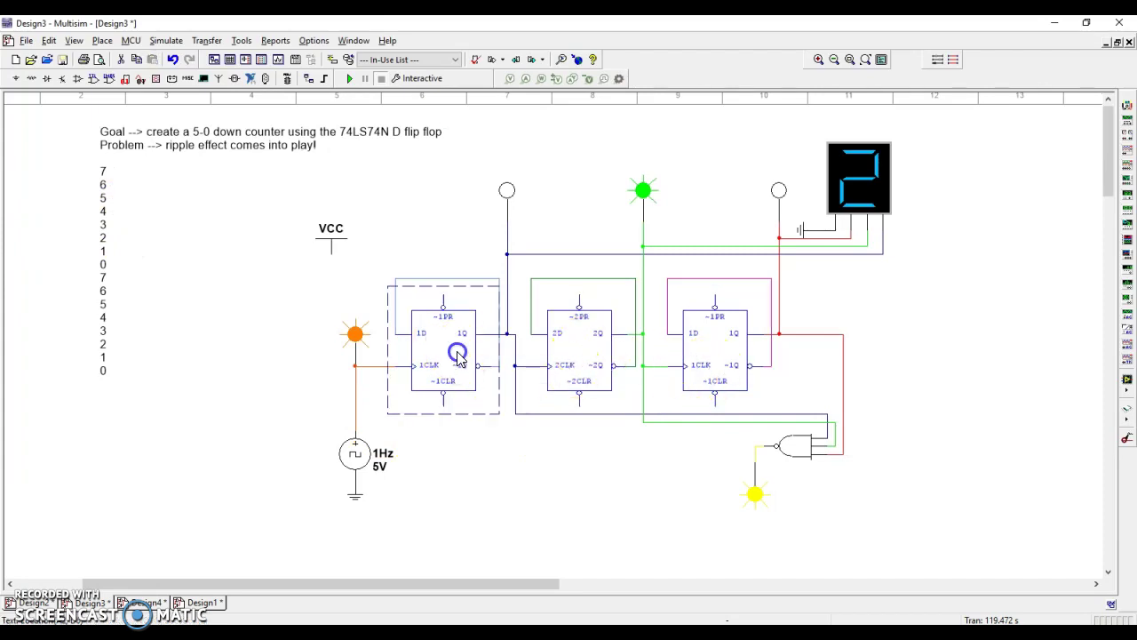
click(315, 305)
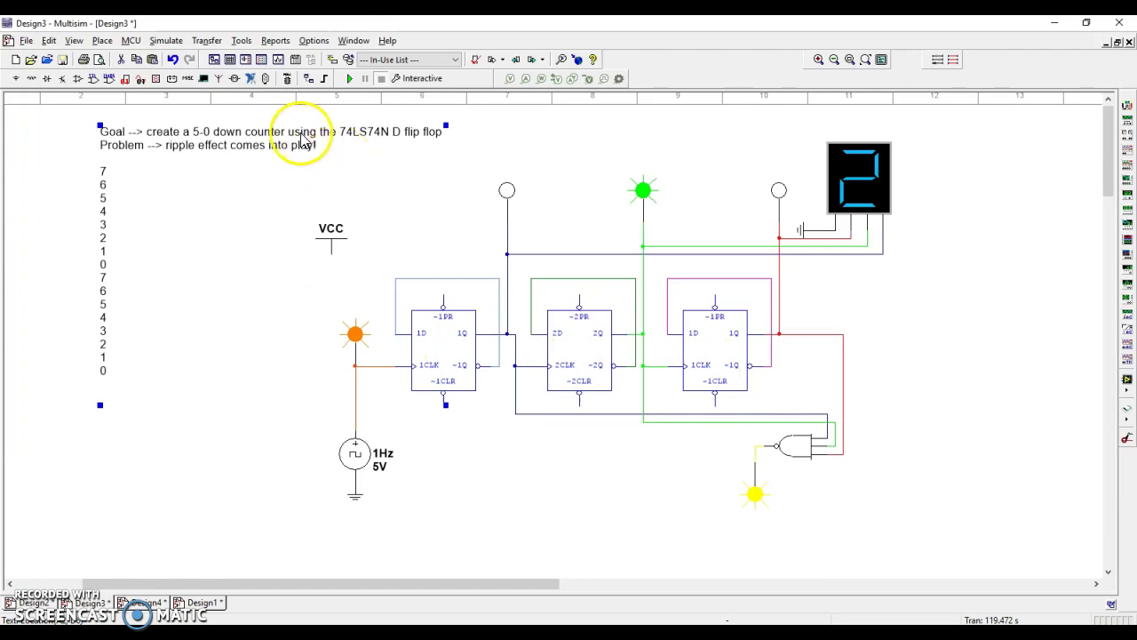
drag(298, 139, 187, 134)
click(287, 207)
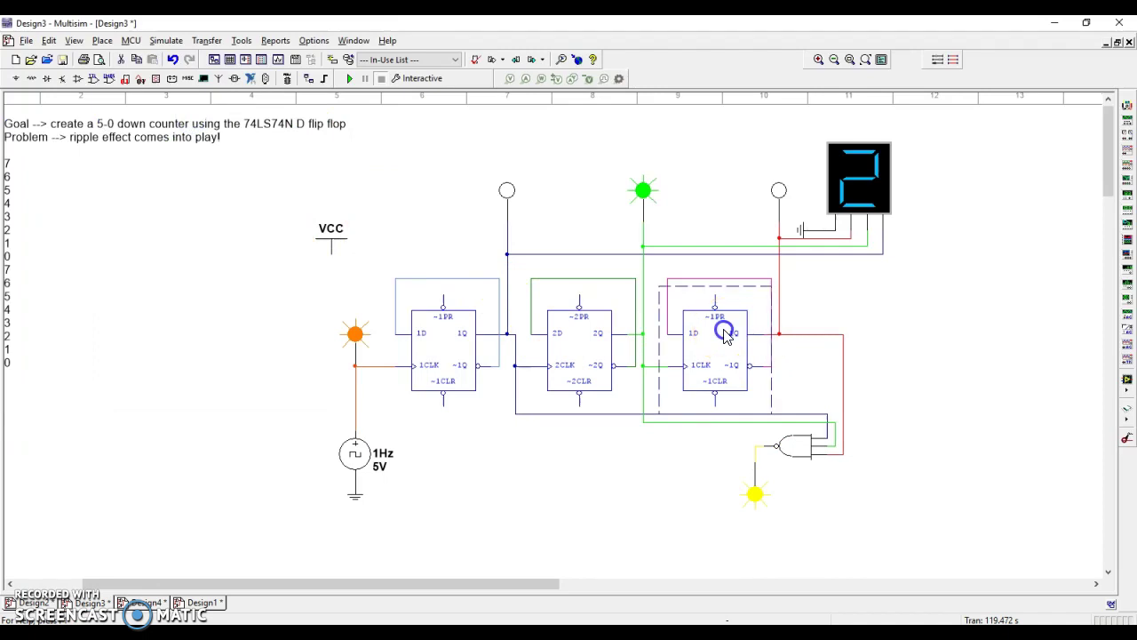
Select each of the three flip-flops in turn, then clear the selection.
click(614, 339)
click(417, 354)
click(730, 380)
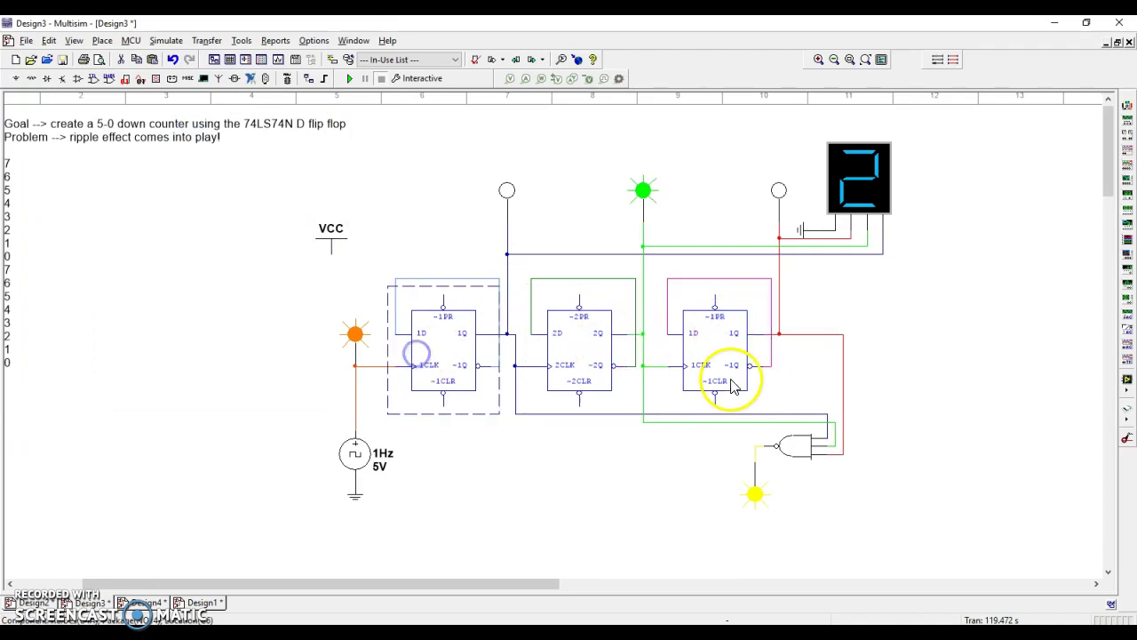
click(569, 354)
click(460, 347)
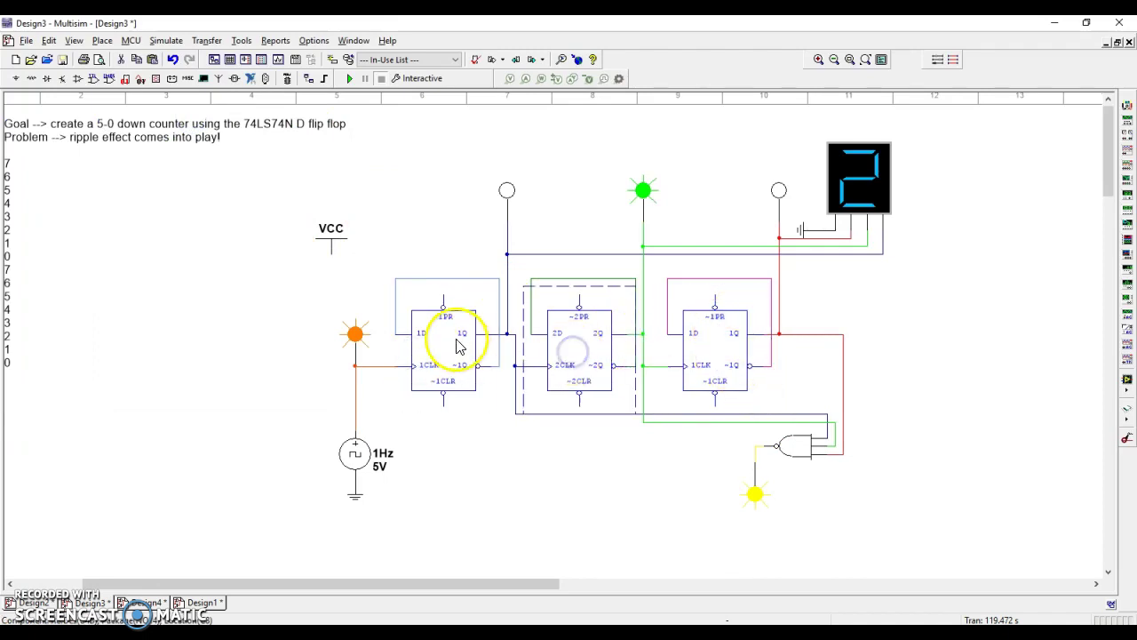
click(666, 465)
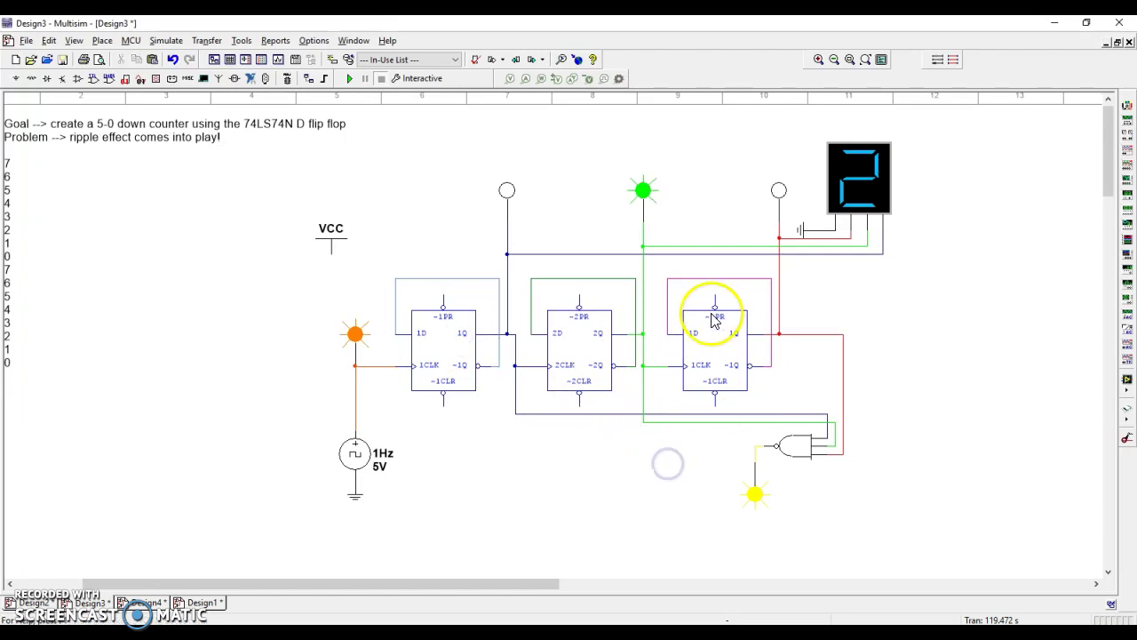
Wire U3 ~1PR, U2 ~2CLR and U1 ~1PR to the NAND gate's output reset line.
click(755, 447)
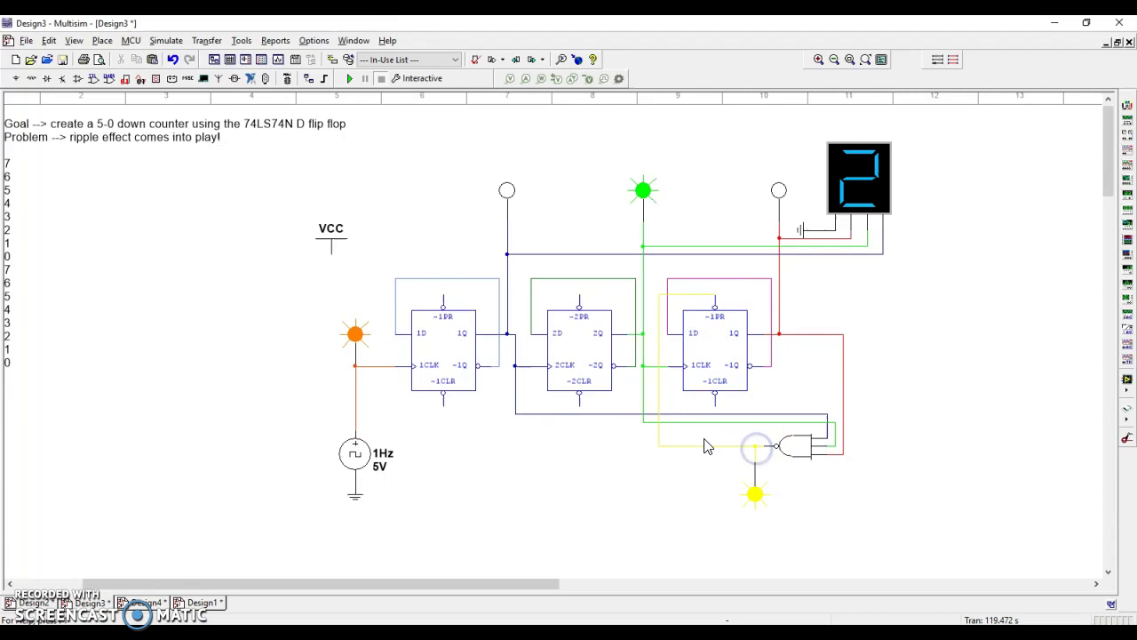
click(579, 407)
click(659, 449)
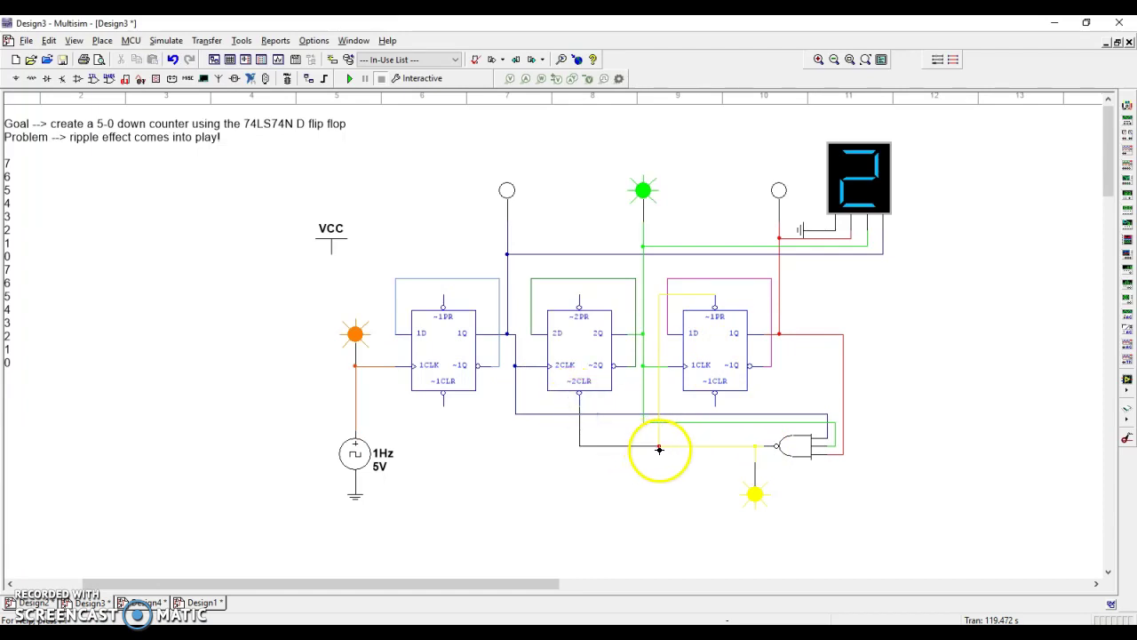
click(444, 295)
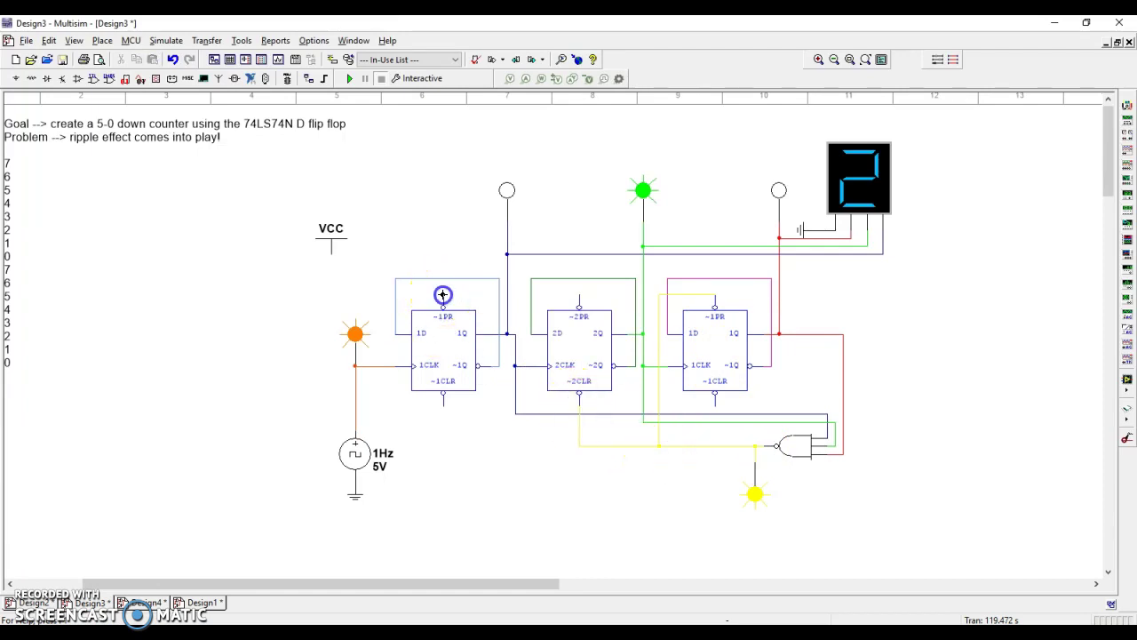
click(520, 421)
click(578, 447)
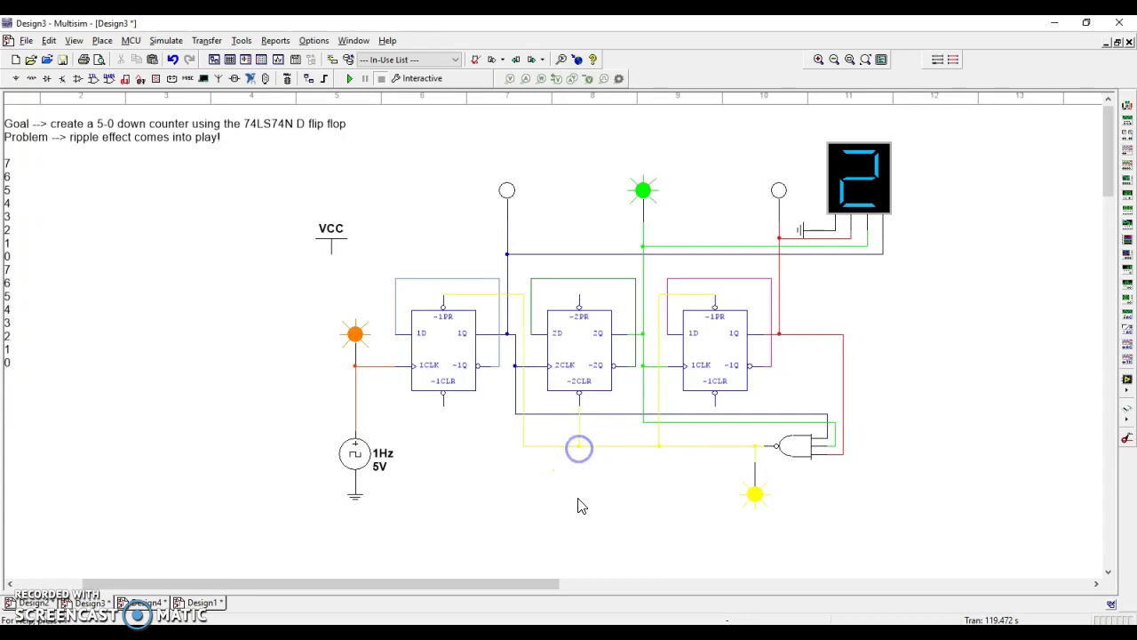
click(716, 407)
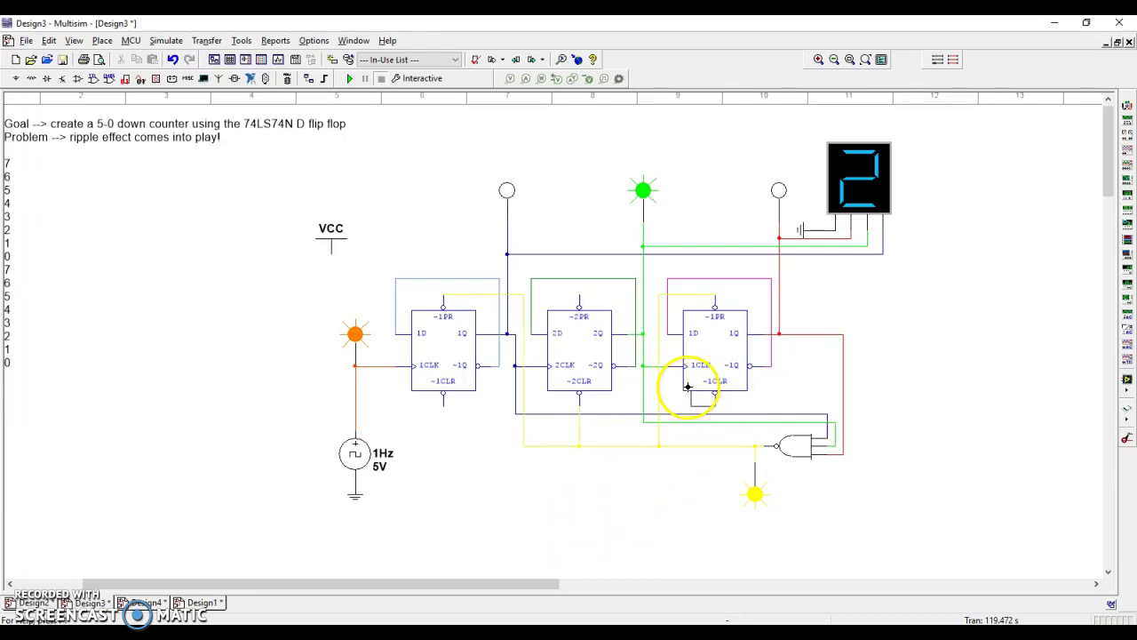
key(Escape)
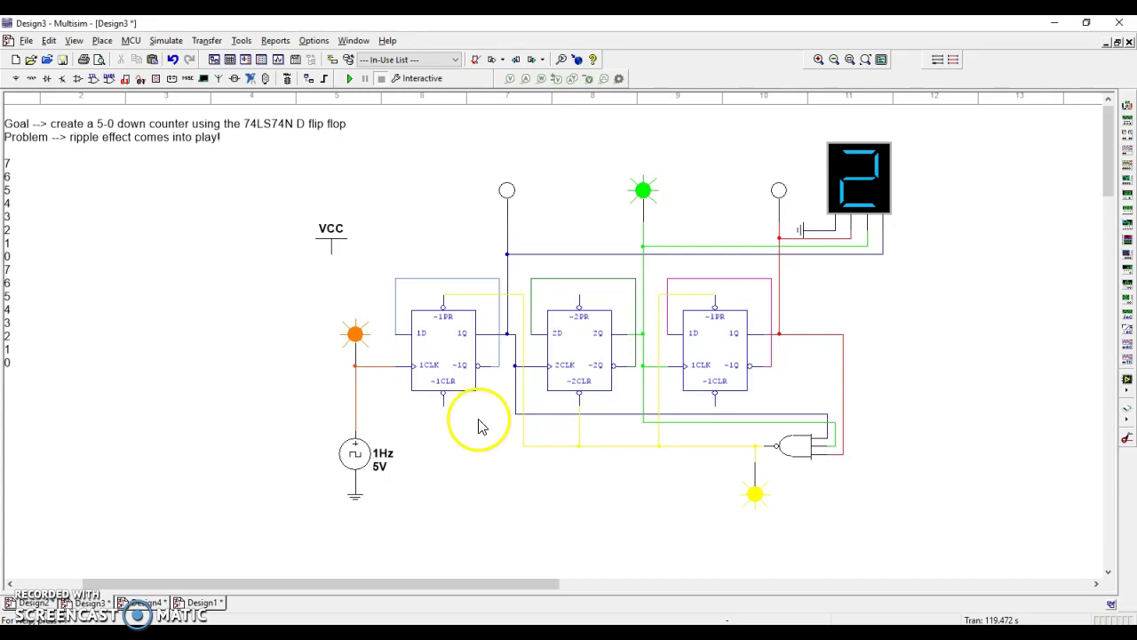
Tie U3 ~1CLR, U2 ~2PR and U1 ~1CLR to VCC, then recentre the circuit.
click(715, 401)
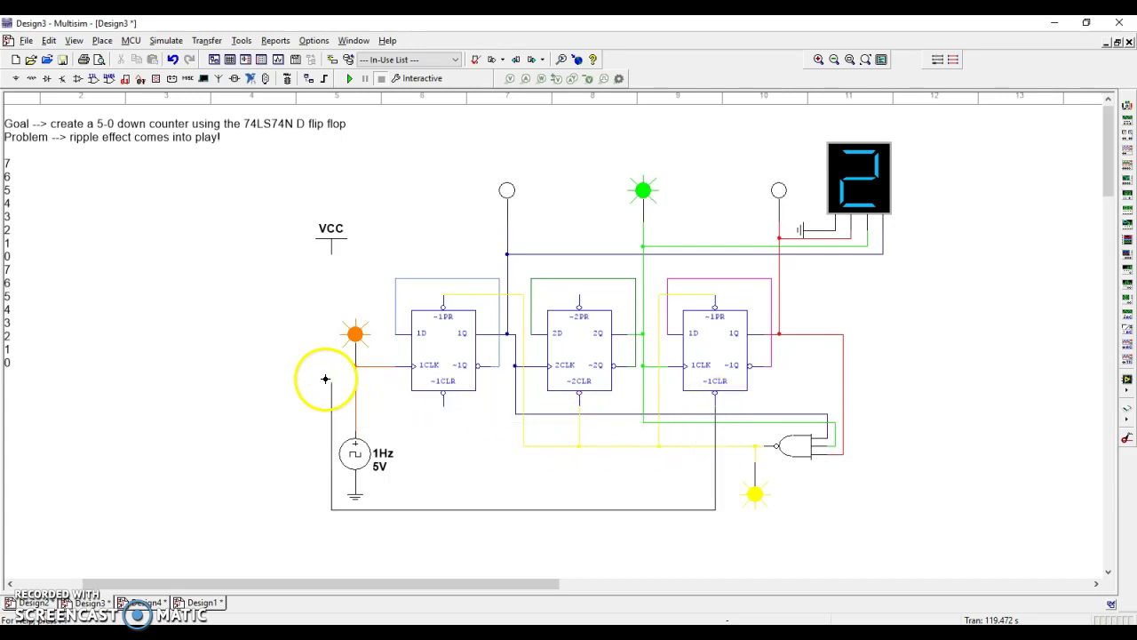
drag(325, 378, 329, 256)
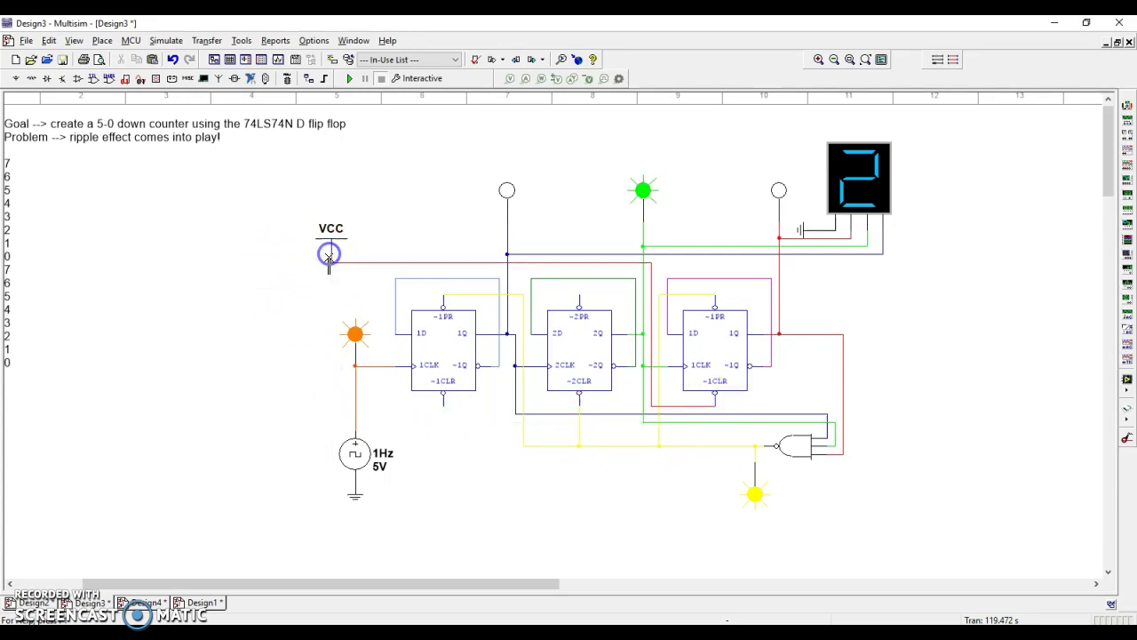
click(579, 264)
click(444, 403)
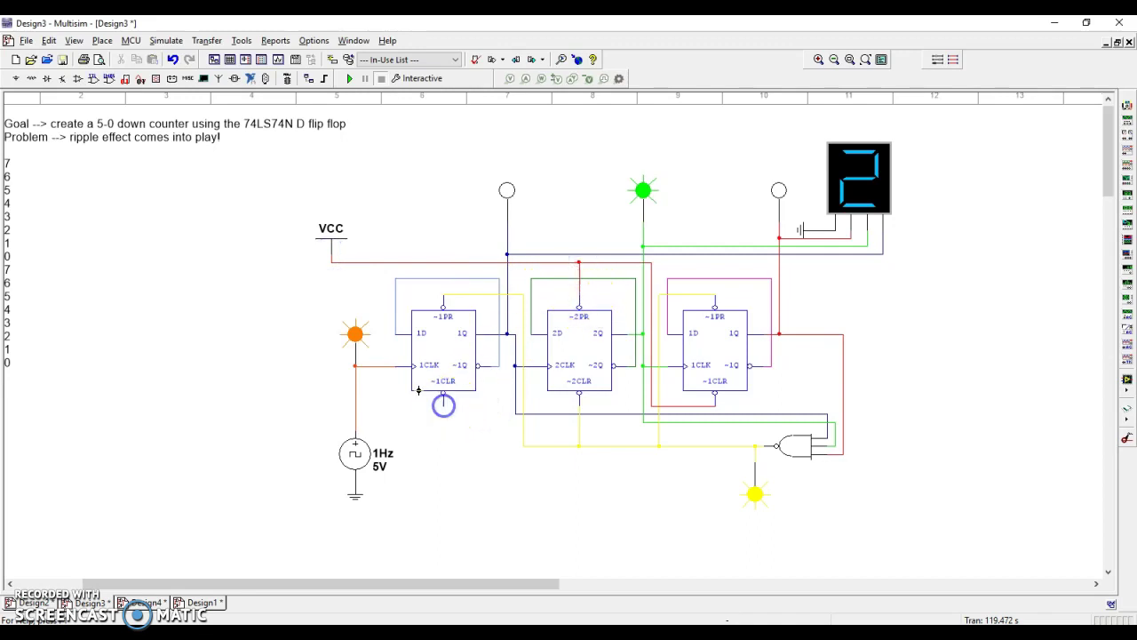
click(388, 263)
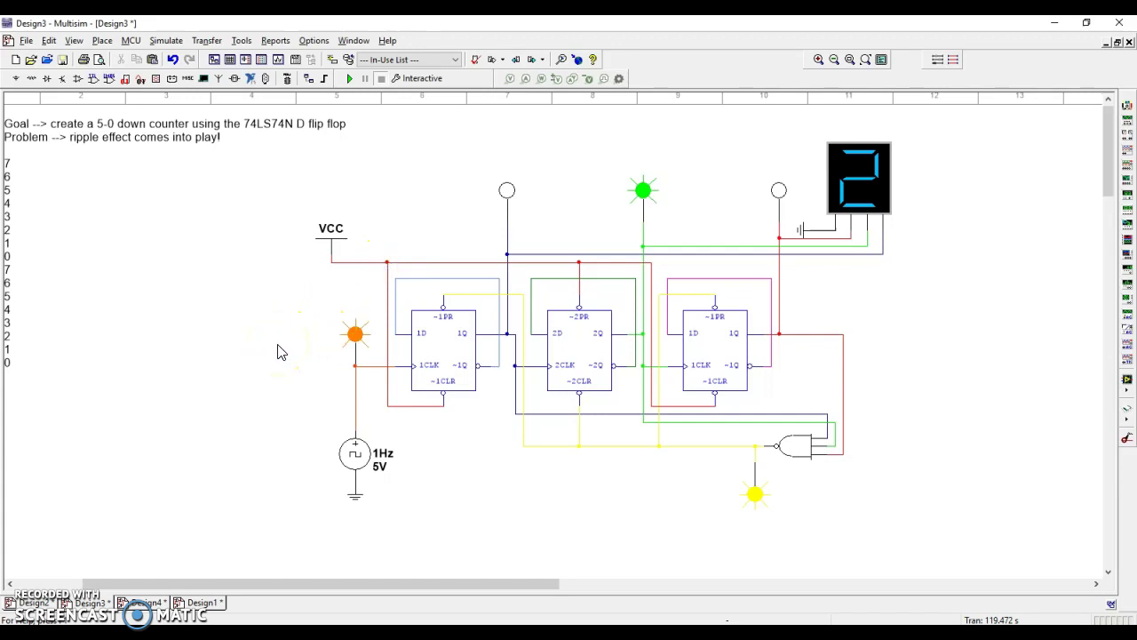
drag(277, 351, 221, 361)
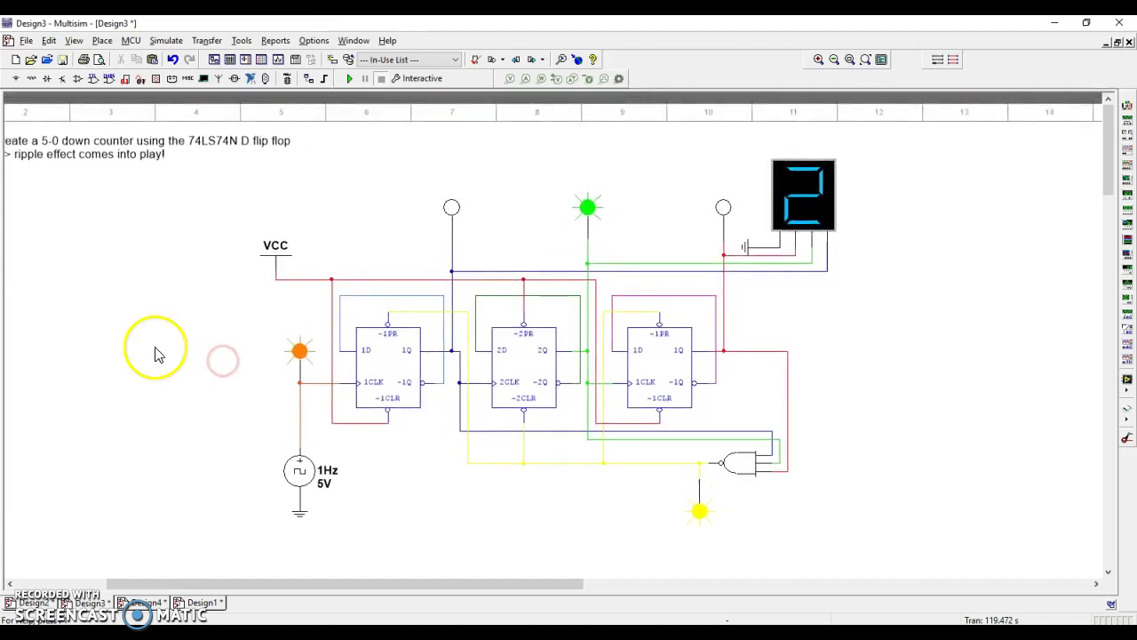
Run the simulation and close the messages panel so the display counts, now showing 4.
click(349, 79)
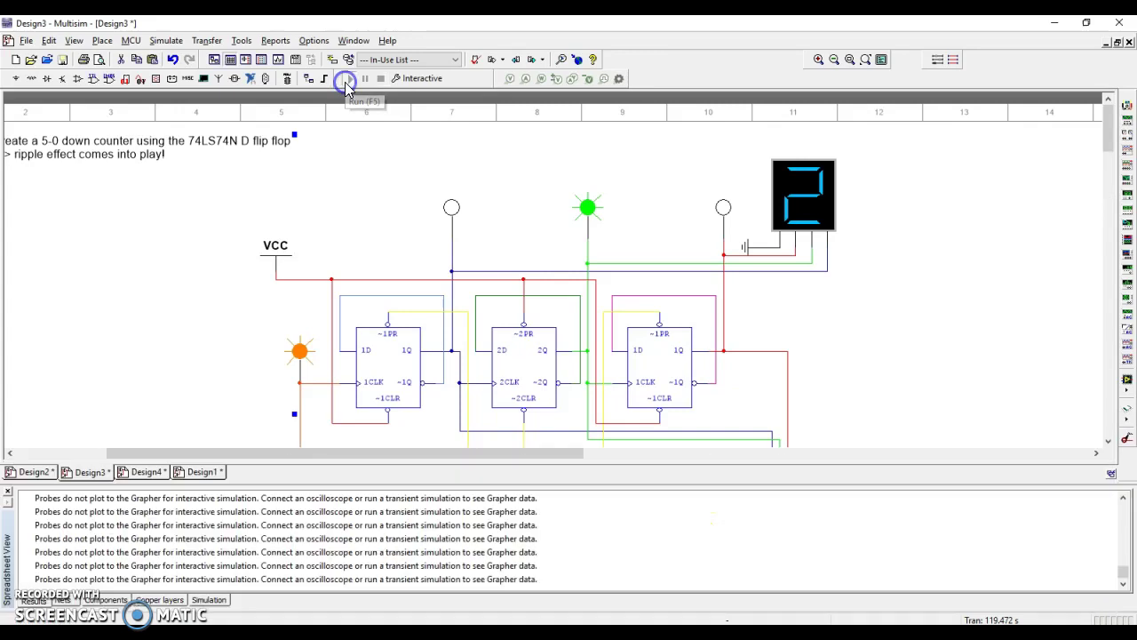
click(11, 487)
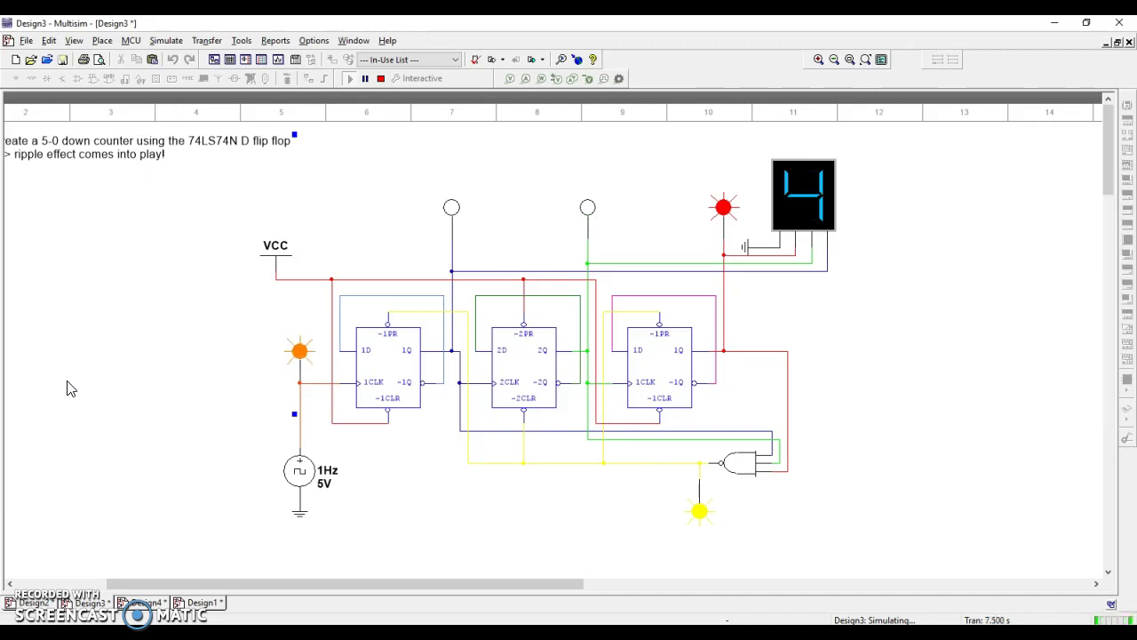
click(701, 520)
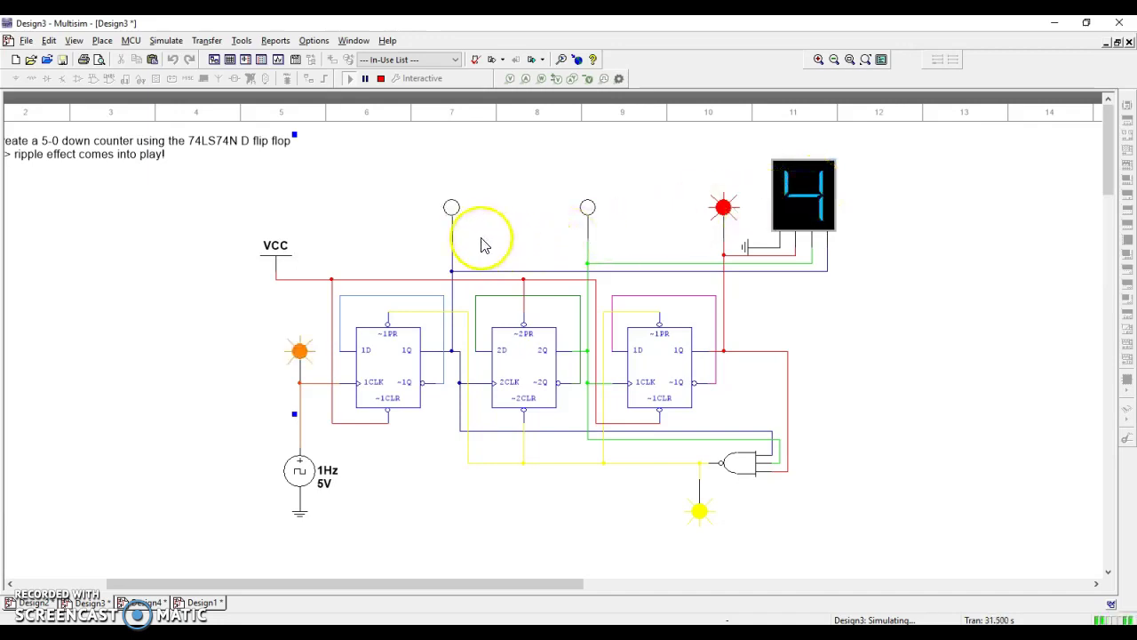
Pause the running simulation with the display at 4 and clear the selection.
click(595, 230)
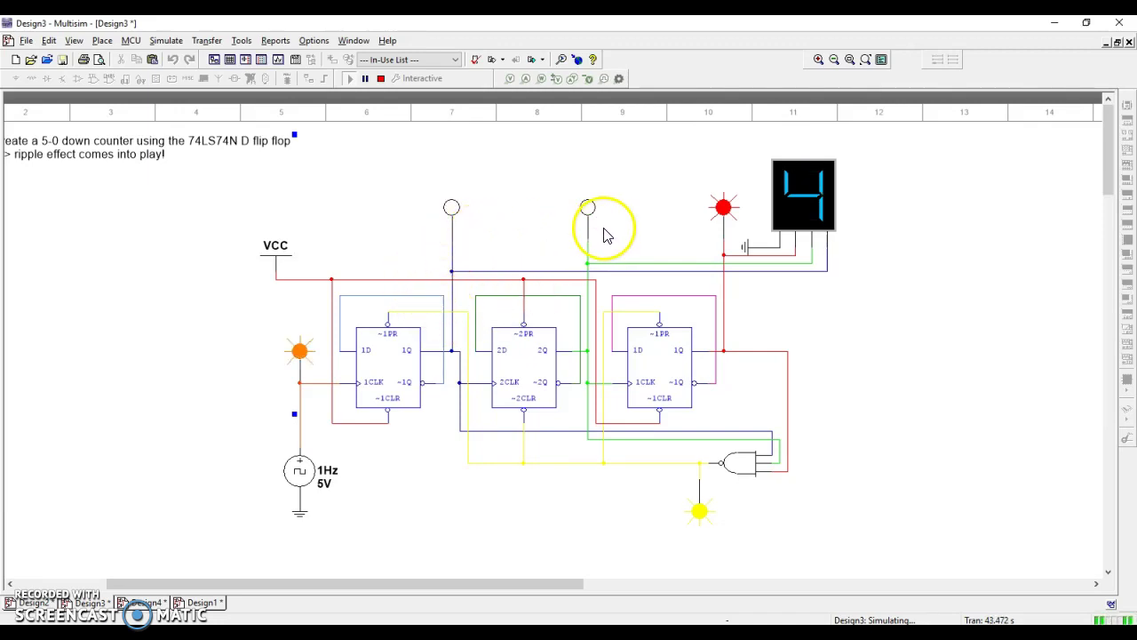
click(364, 78)
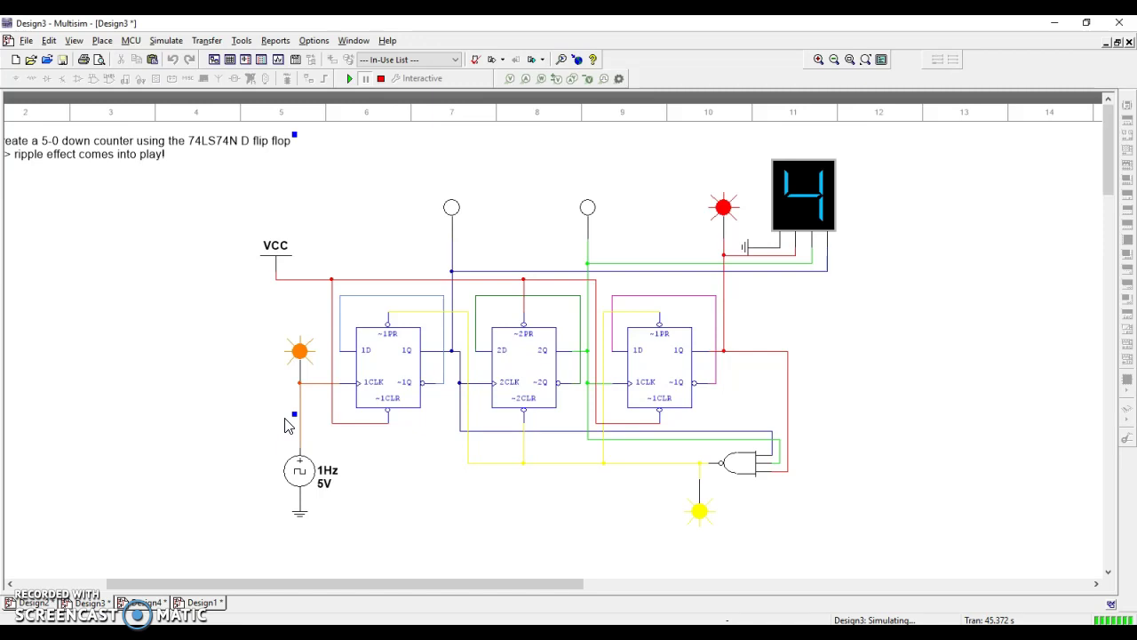
click(549, 512)
Stop the simulation and paste a fourth 74LS74N flip-flop to the right of the chain.
click(380, 79)
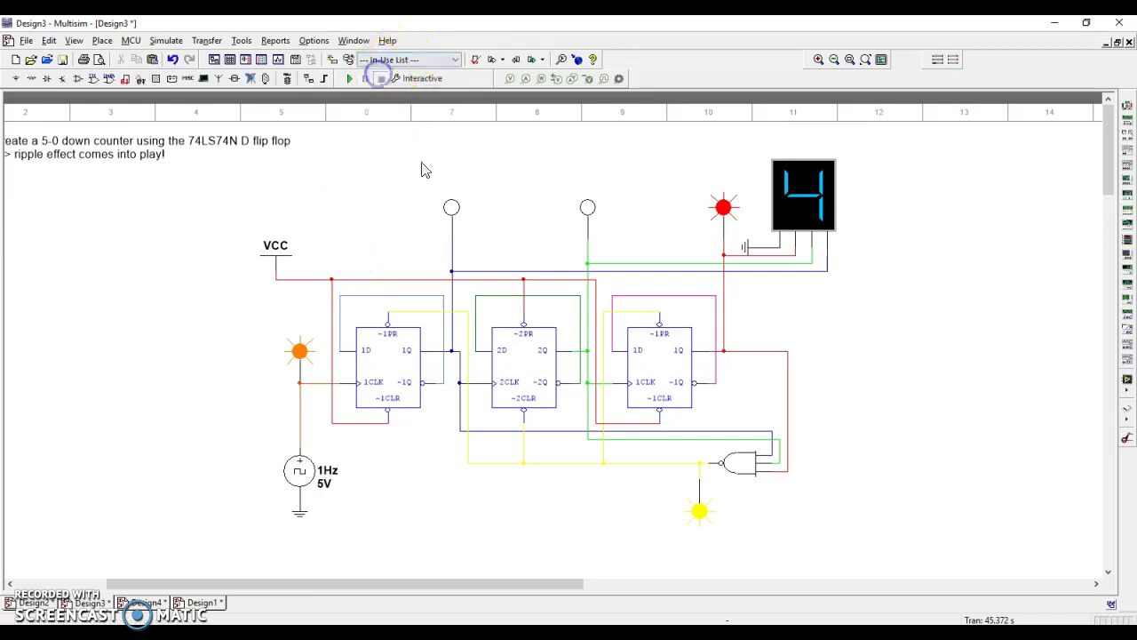
click(666, 385)
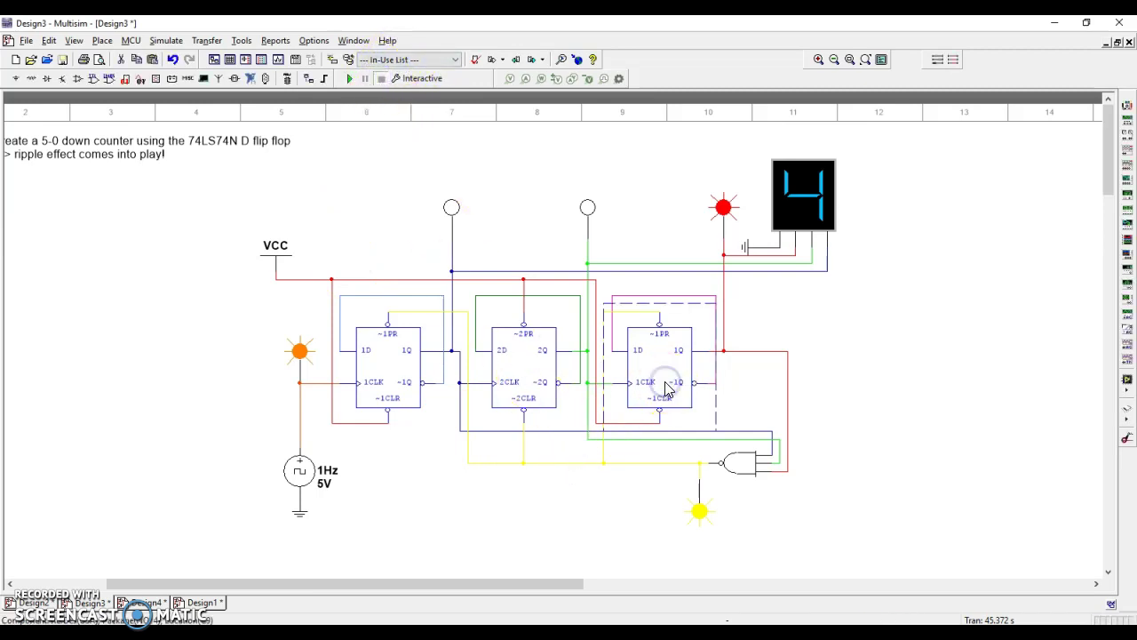
key(ctrl+v)
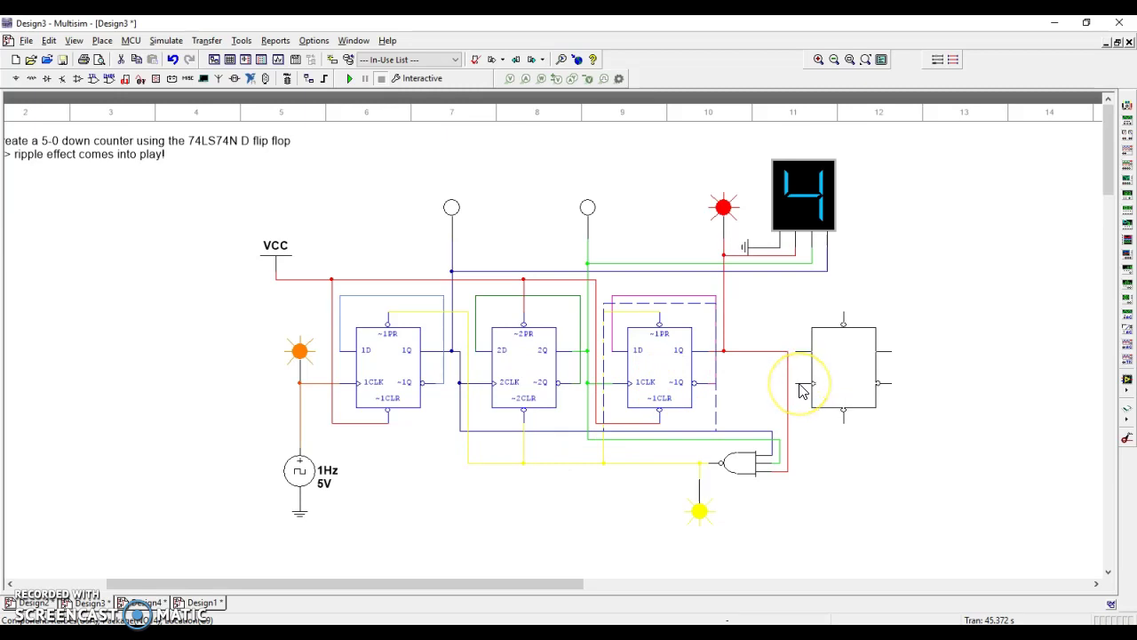
click(802, 391)
Move the 7-segment display right, delete its ground wire and ground symbol, and nudge the new flip-flop right.
click(769, 198)
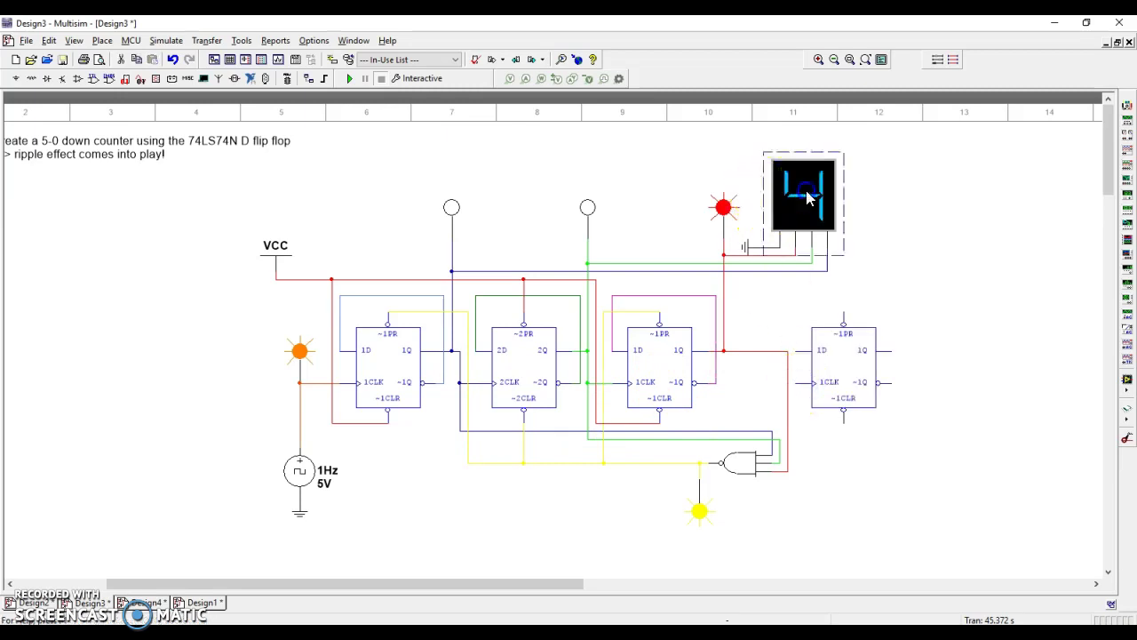
drag(966, 200, 997, 195)
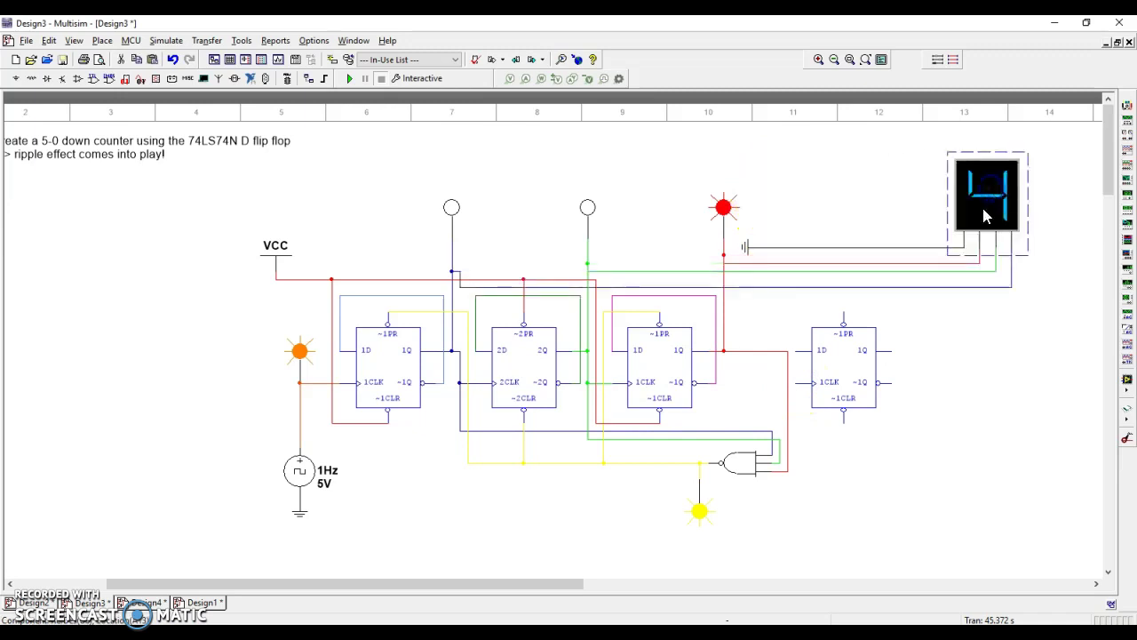
click(769, 248)
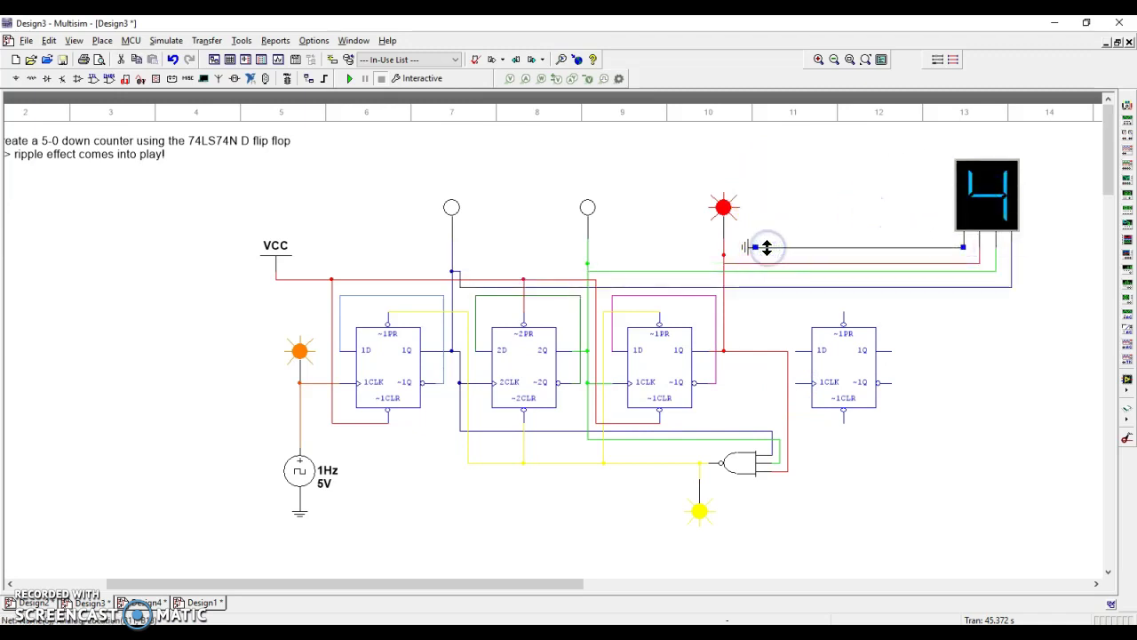
key(Delete)
click(944, 384)
click(752, 245)
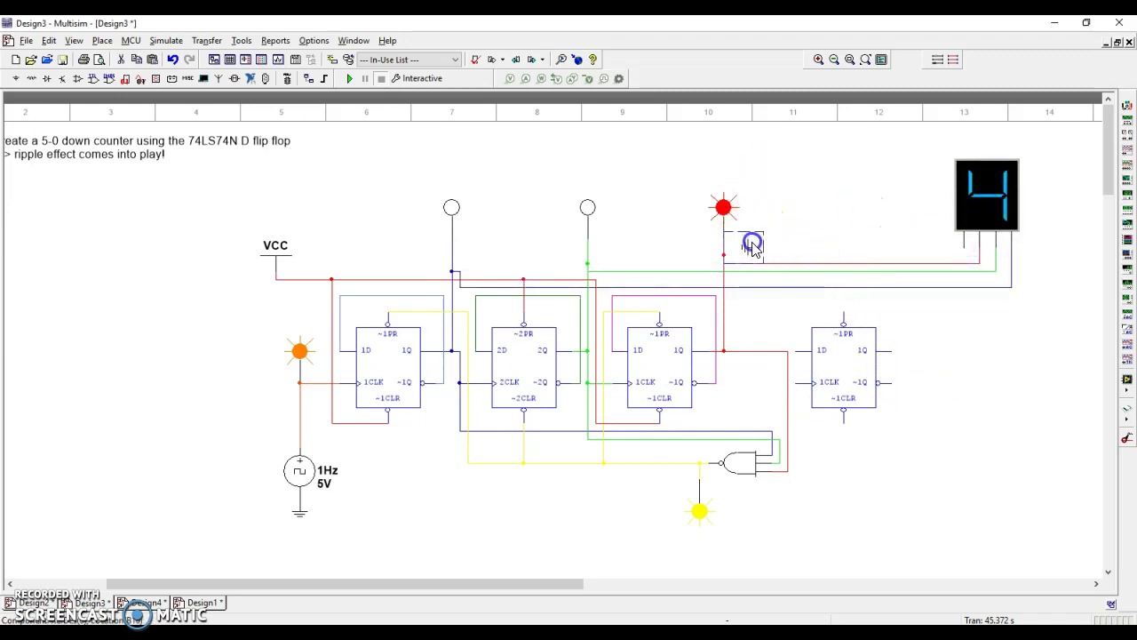
key(Delete)
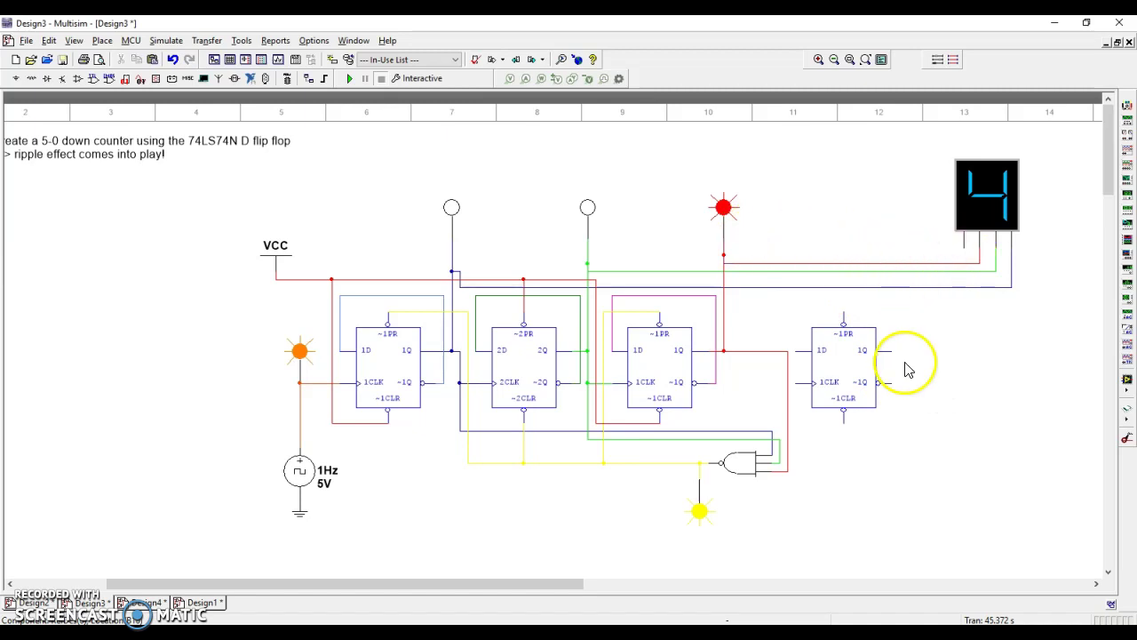
drag(893, 383, 912, 386)
Wire the fourth flip-flop's ~1Q back to 1D and its 1CLK to the third stage's 1Q.
click(915, 384)
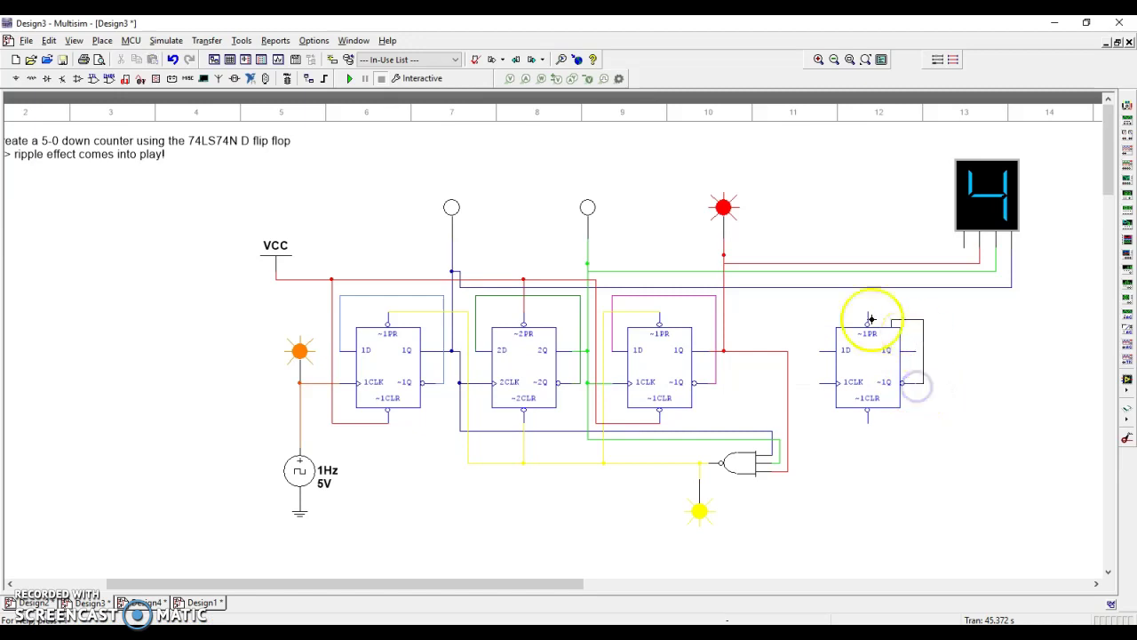
click(820, 349)
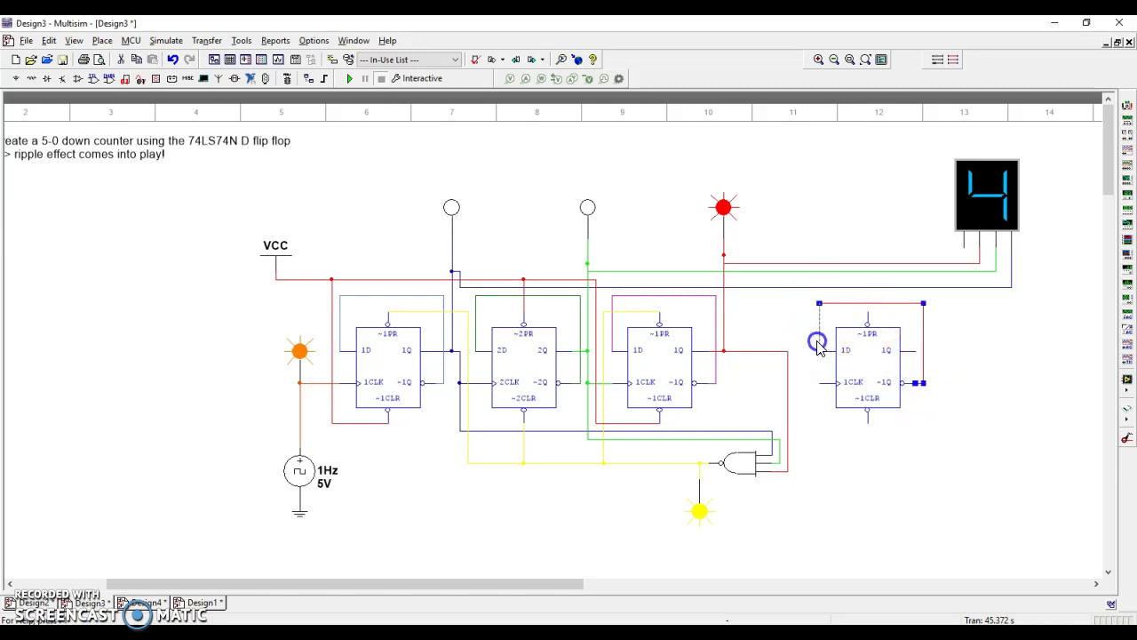
click(897, 449)
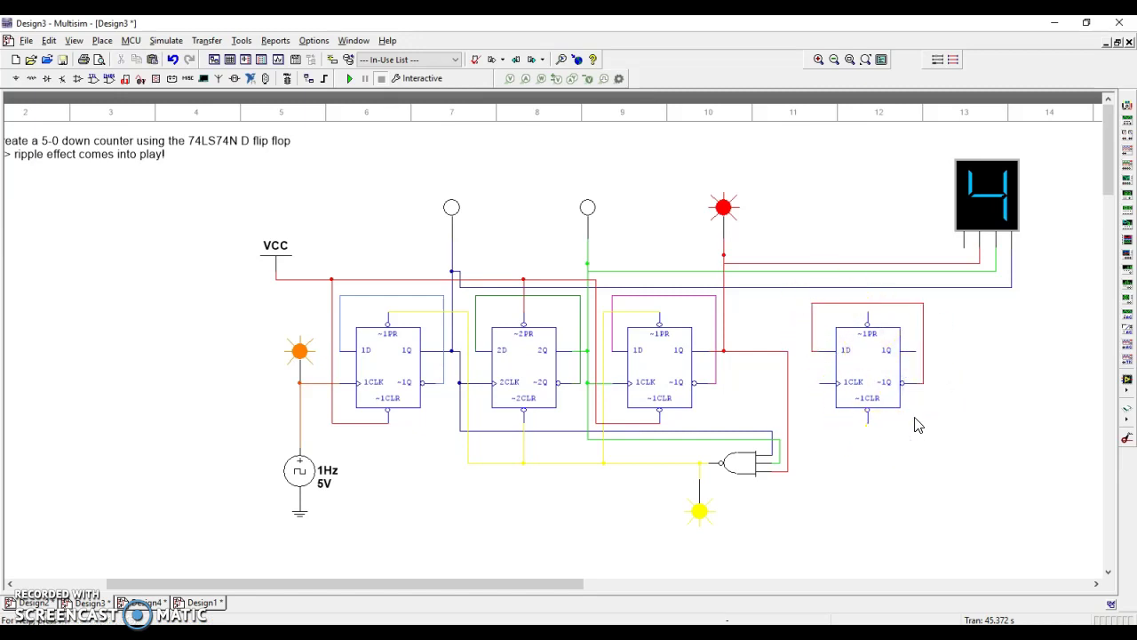
click(834, 388)
click(789, 350)
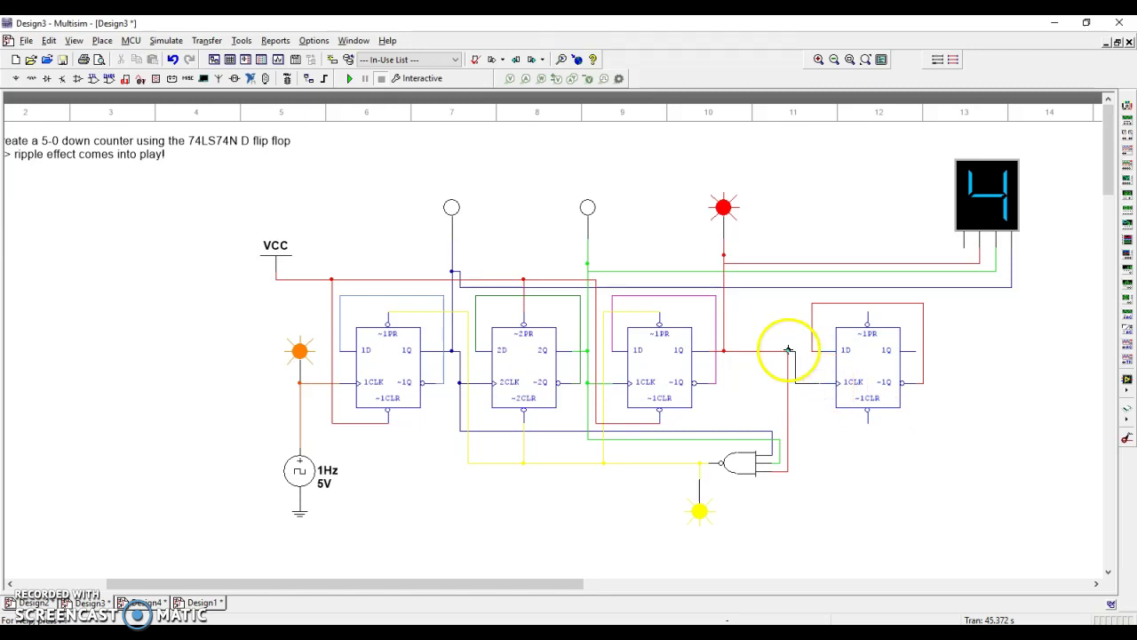
click(834, 433)
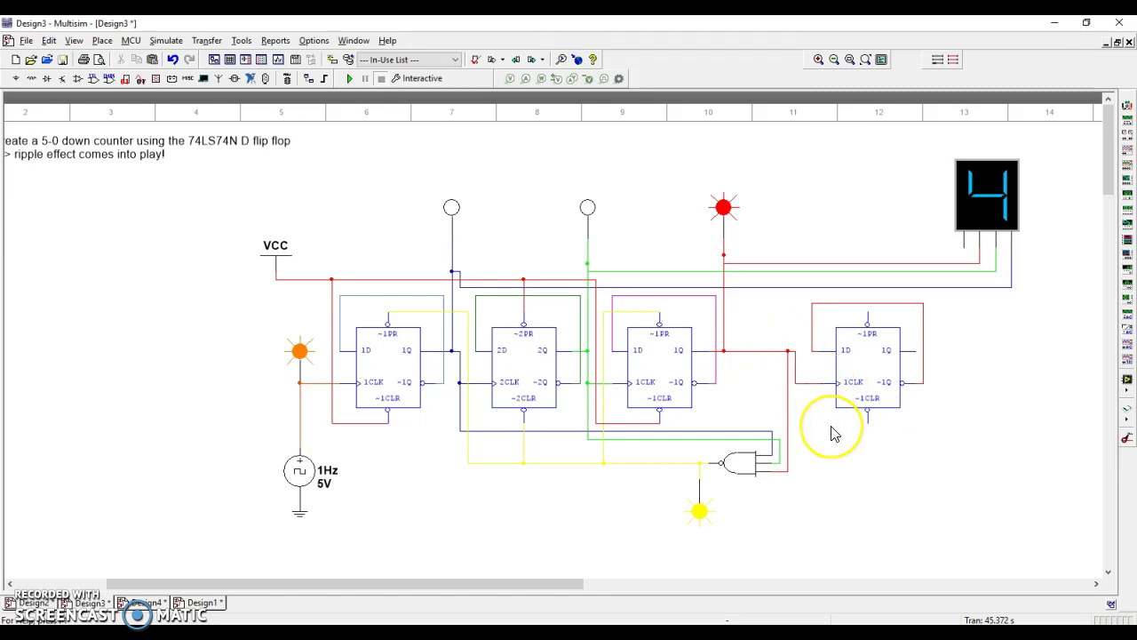
click(748, 468)
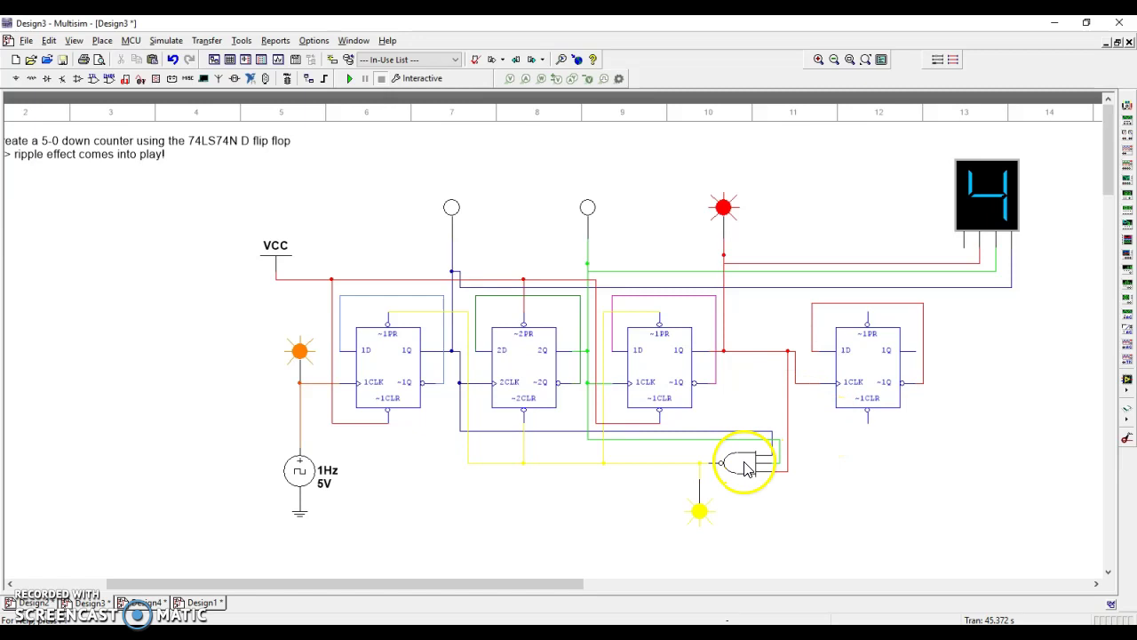
Connect the fourth flip-flop's 1Q to the display's left pin and add an orange probe nearby.
click(964, 247)
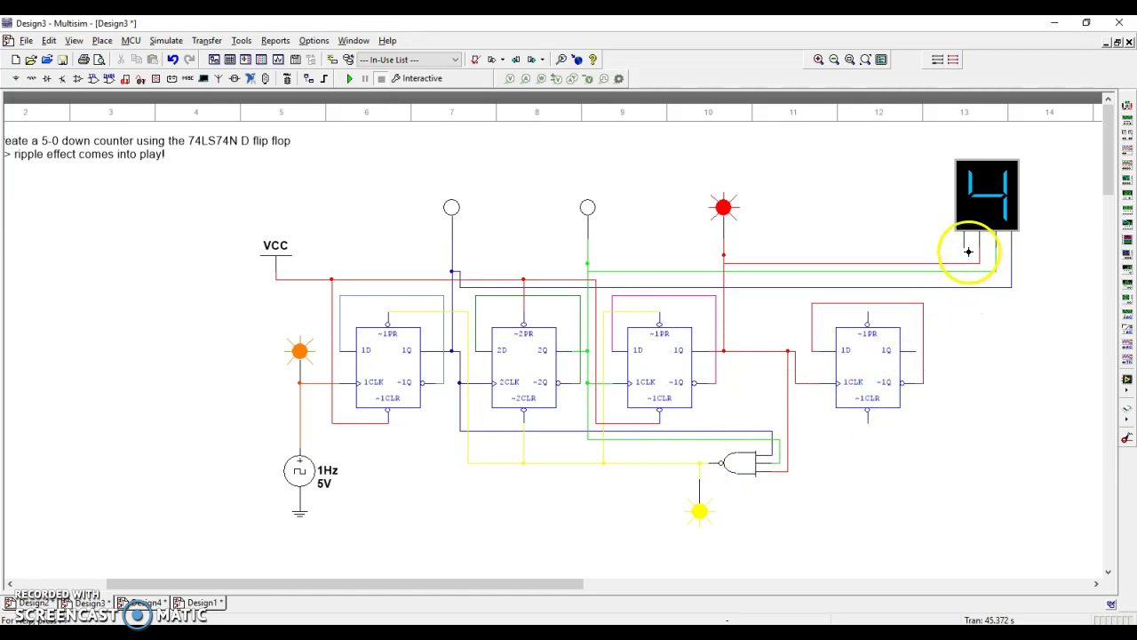
click(970, 411)
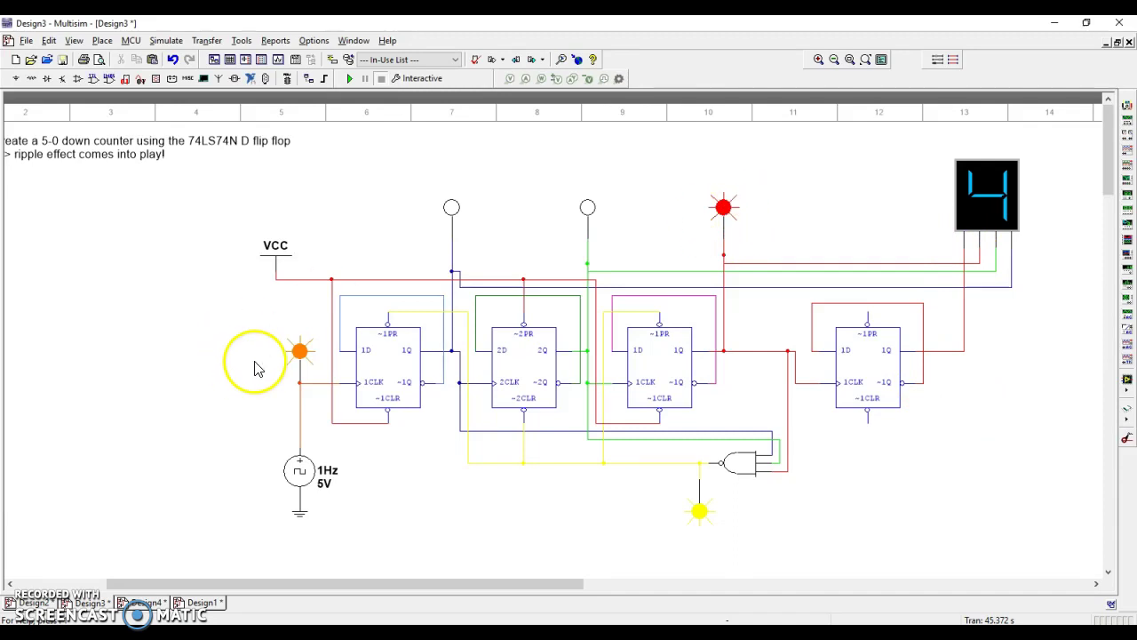
click(302, 355)
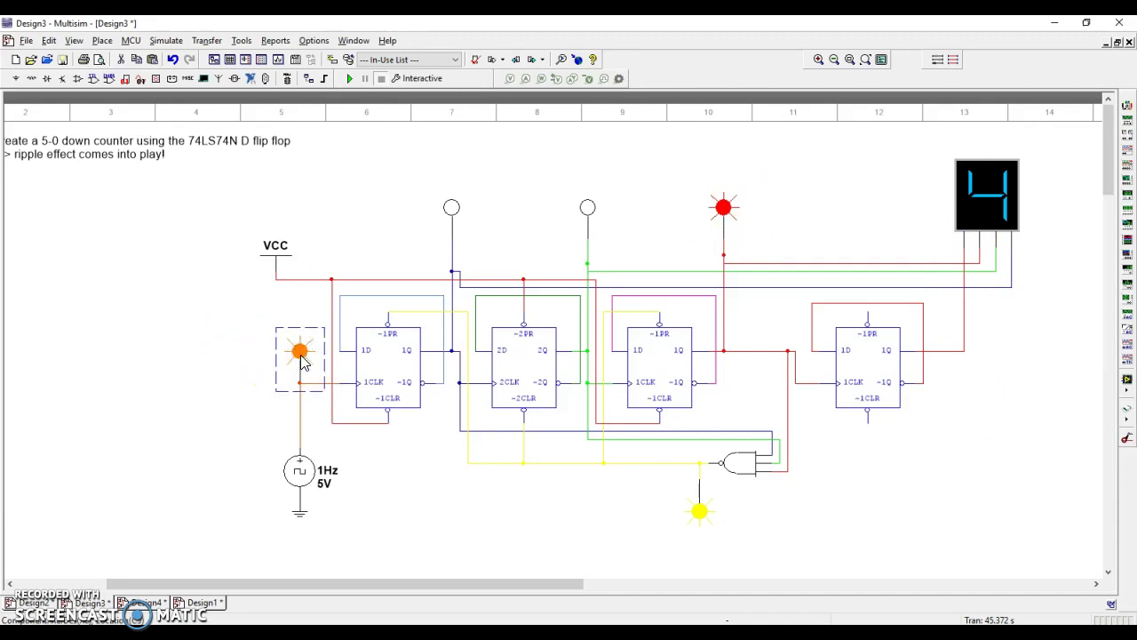
drag(302, 359, 932, 351)
Wire the new probe to the fourth 1Q, then begin replacing the reset NAND with a NAND4.
click(903, 293)
click(868, 234)
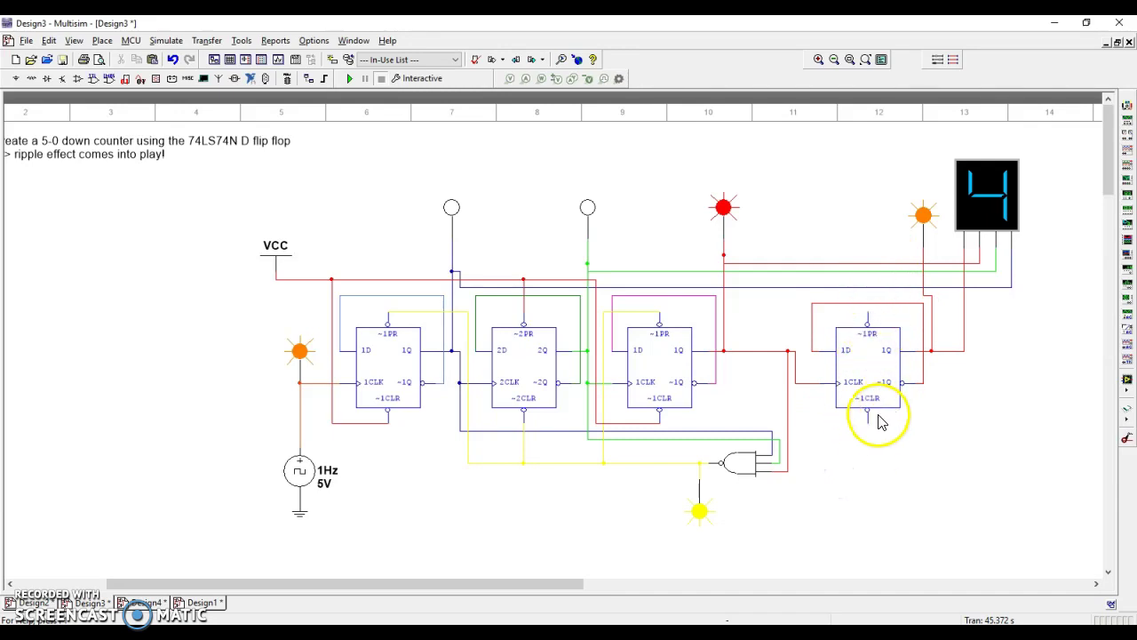
click(737, 471)
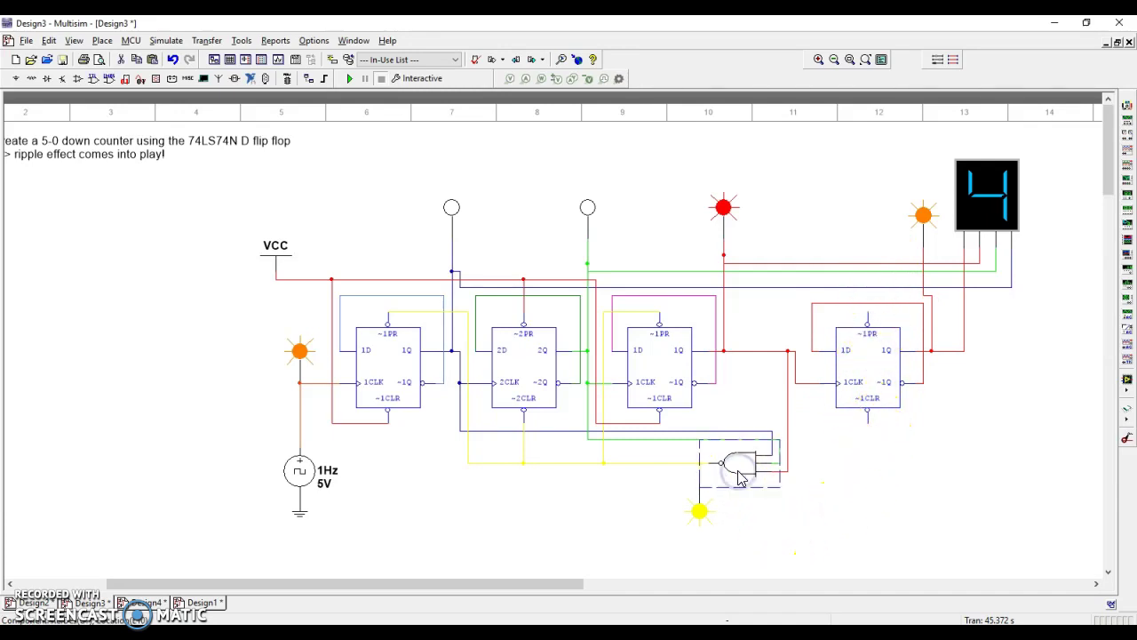
right_click(738, 471)
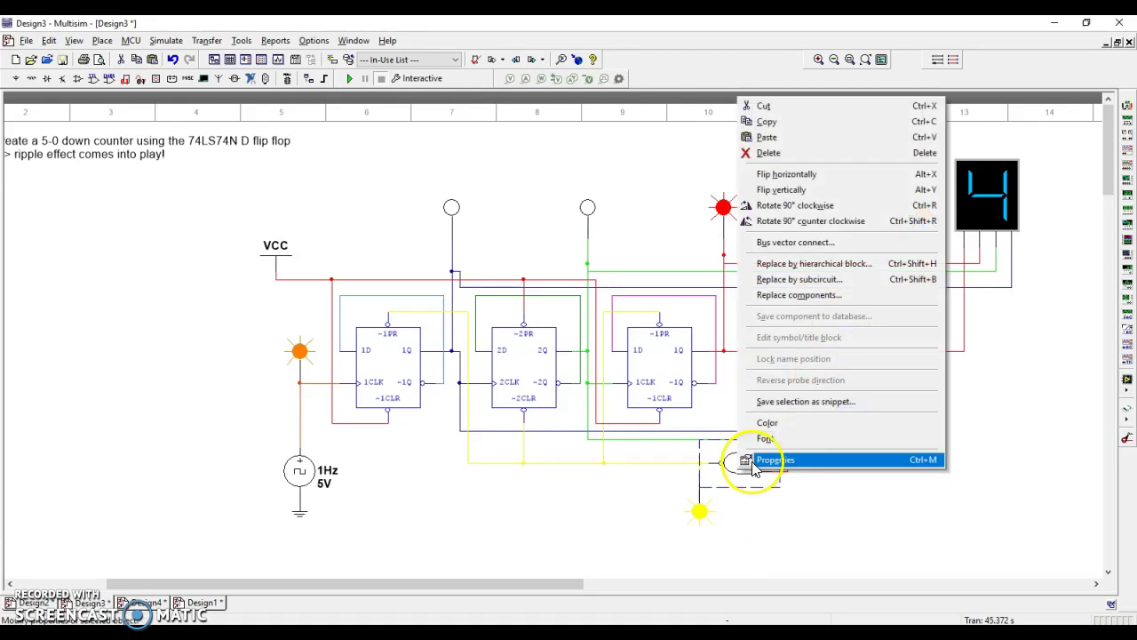
click(788, 296)
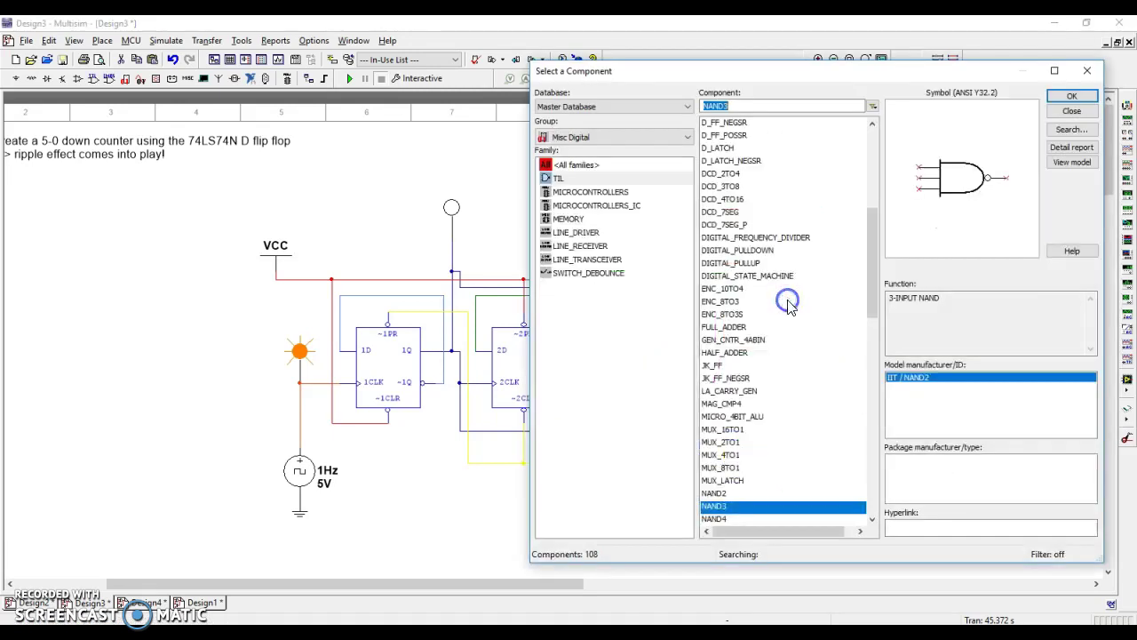
click(735, 108)
key(BackSpace)
Replace the reset gate with a 4-input NAND4, placed where the old gate was.
text(4)
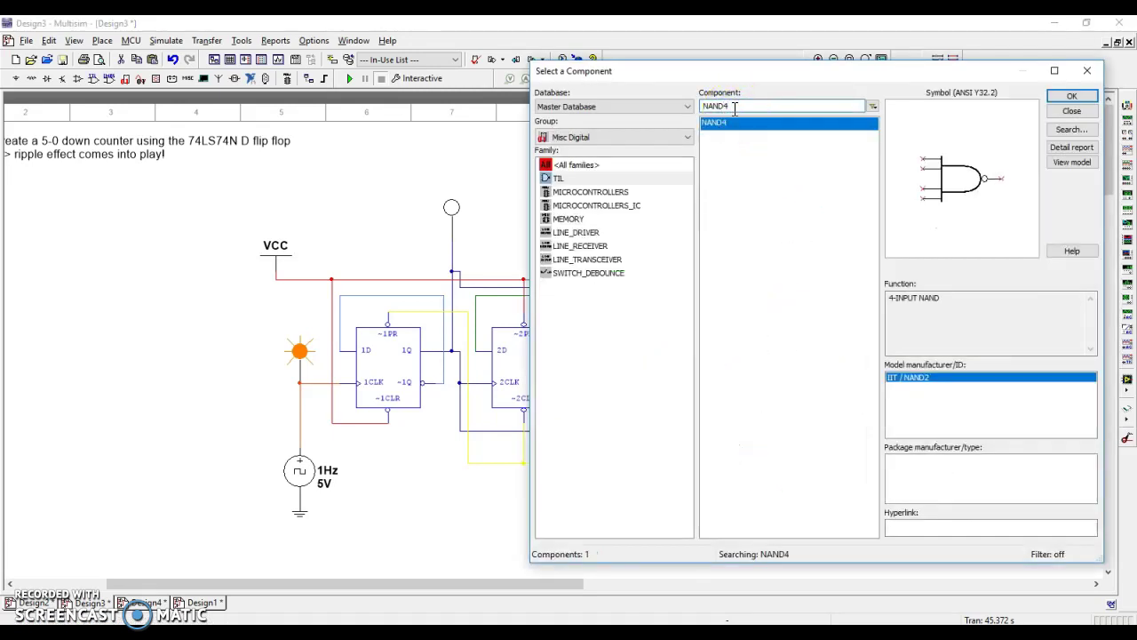
click(1077, 98)
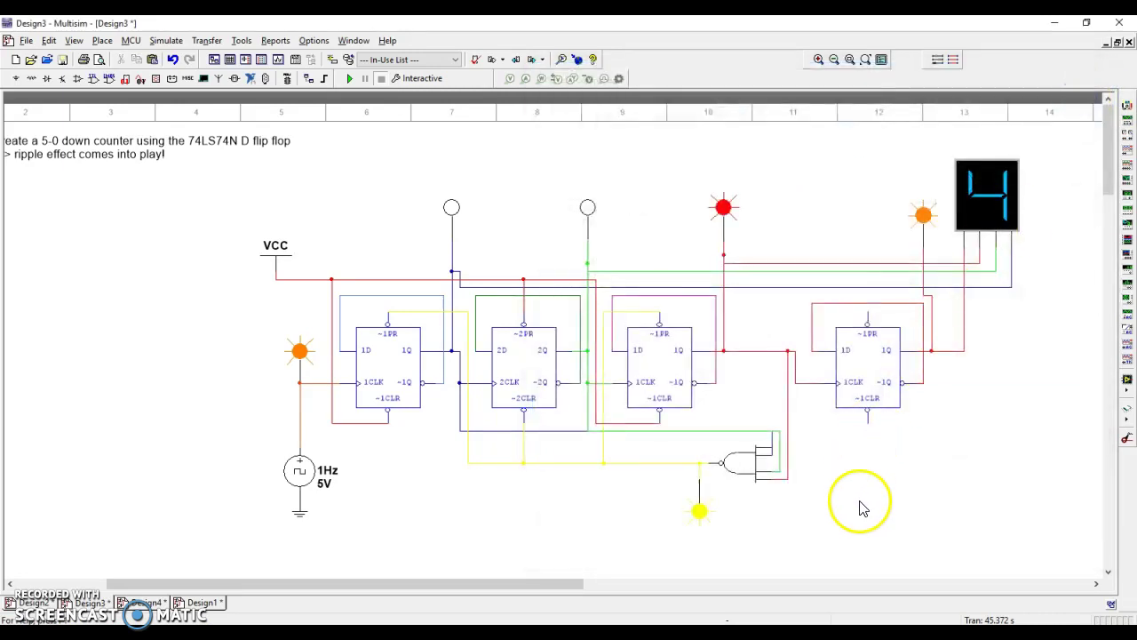
click(778, 469)
scroll(778, 469, down, 1)
scroll(779, 469, up, 4)
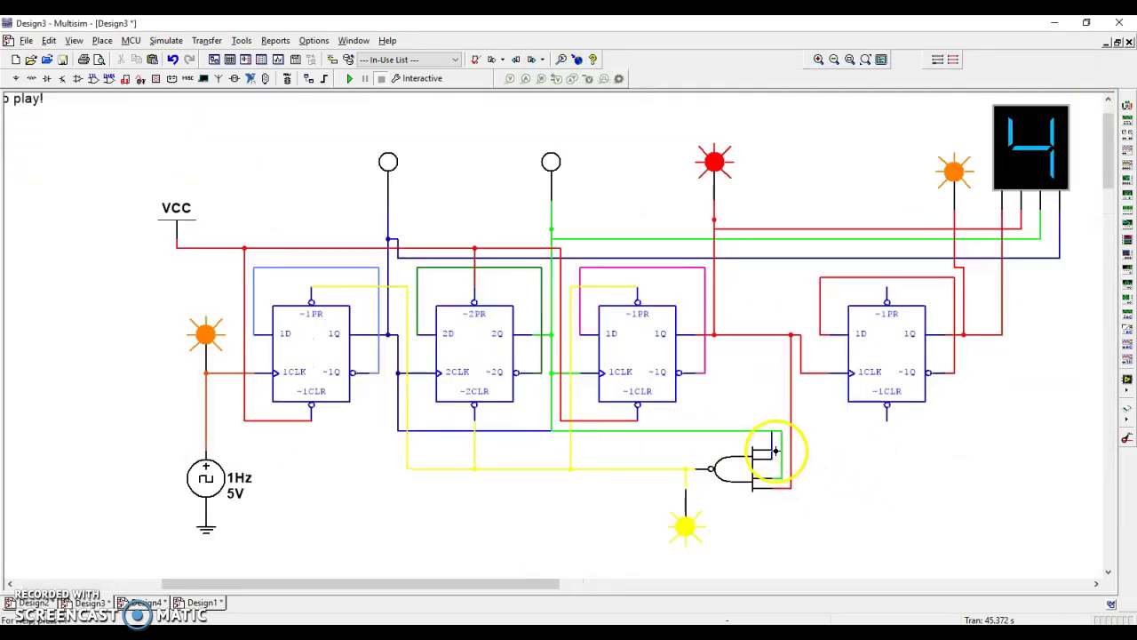
Reroute the long horizontal wire to a lower input of the NAND4 gate.
click(774, 442)
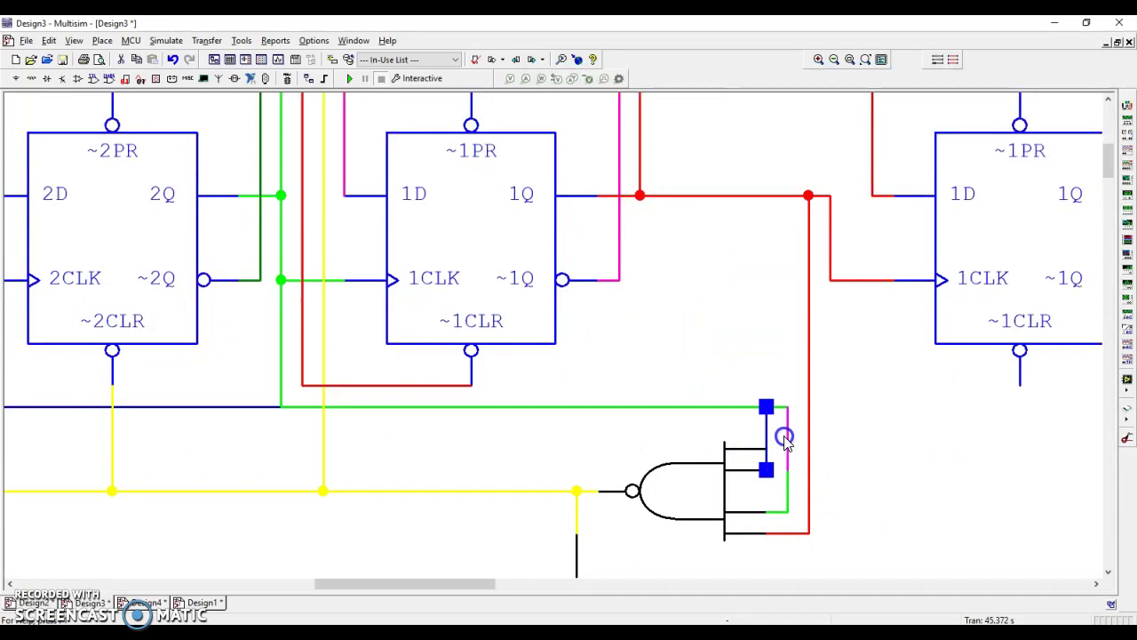
click(771, 425)
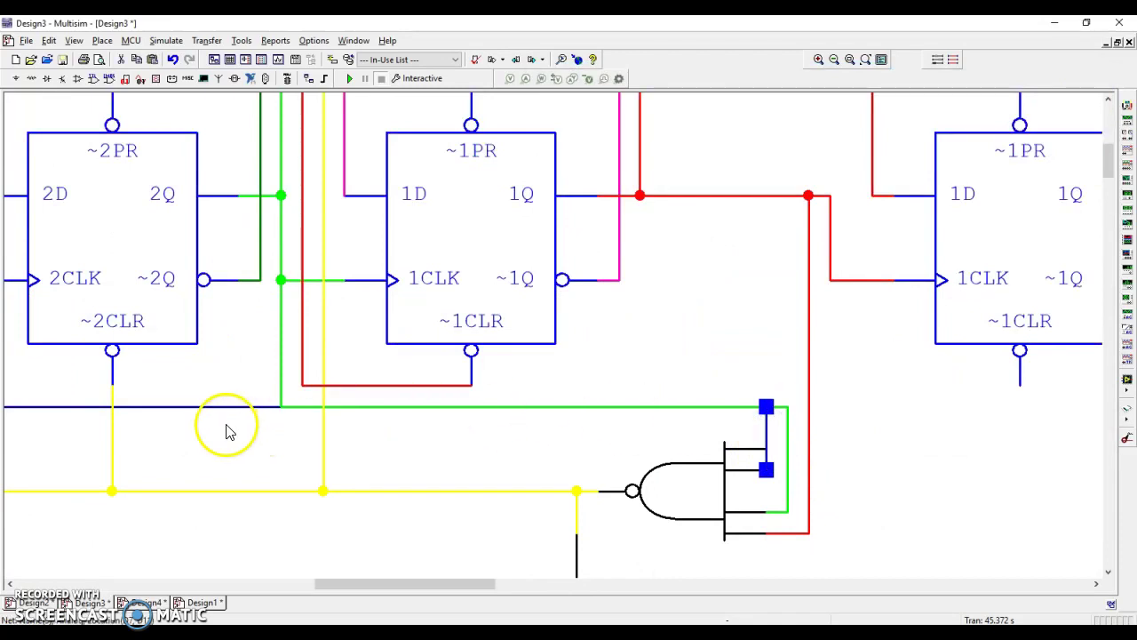
drag(233, 415, 233, 438)
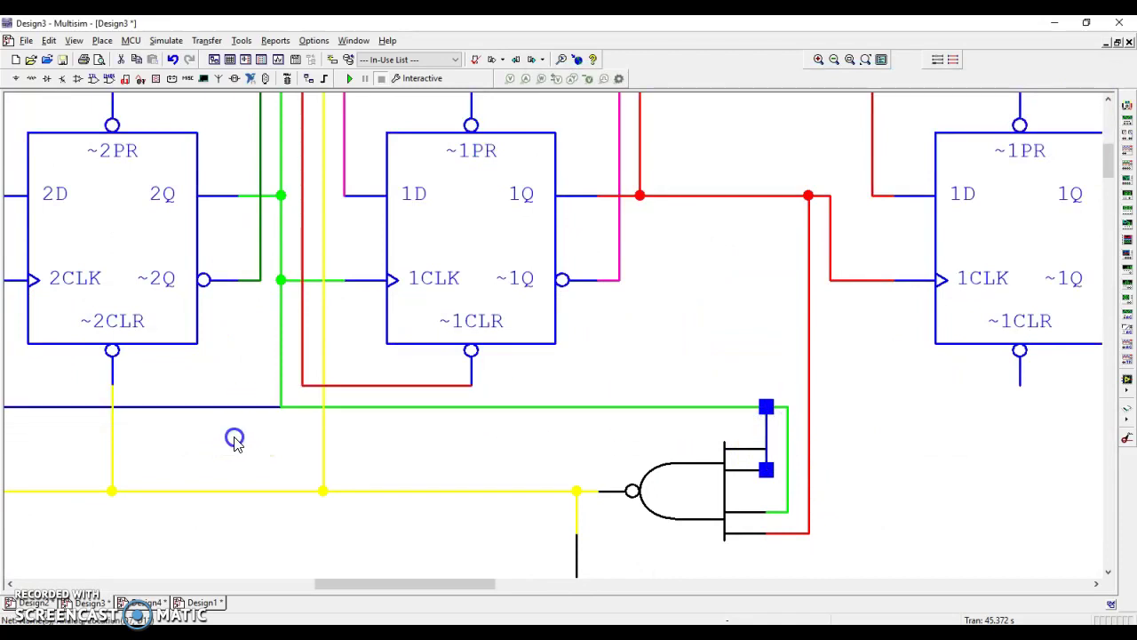
click(416, 438)
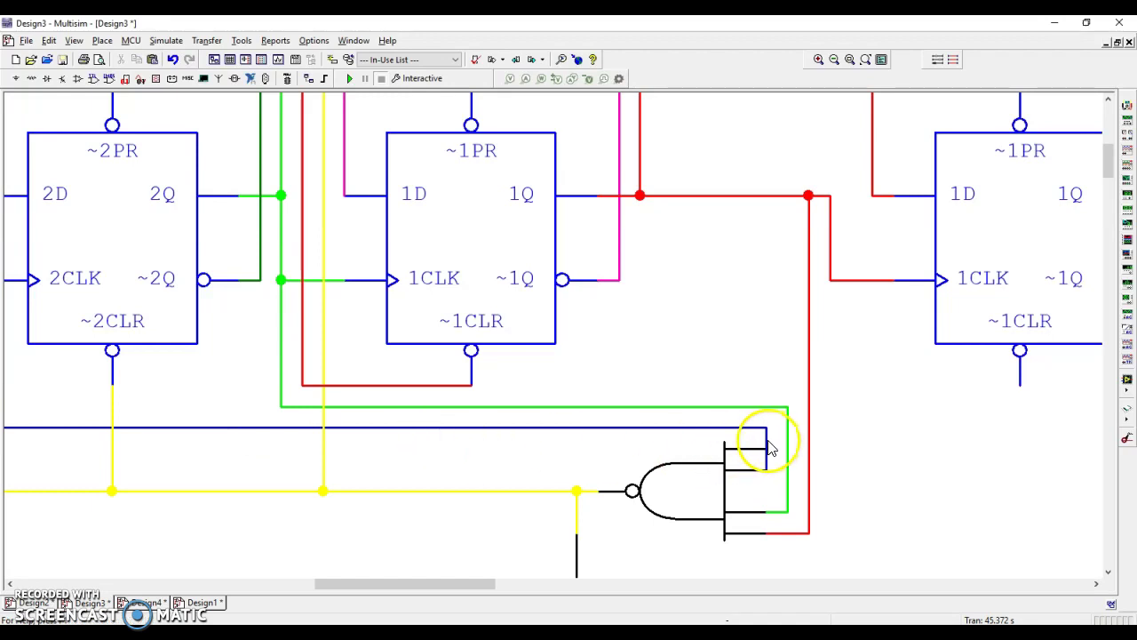
Shift the red and blue wire segments right of the gate so they stop overlapping.
click(768, 449)
click(691, 500)
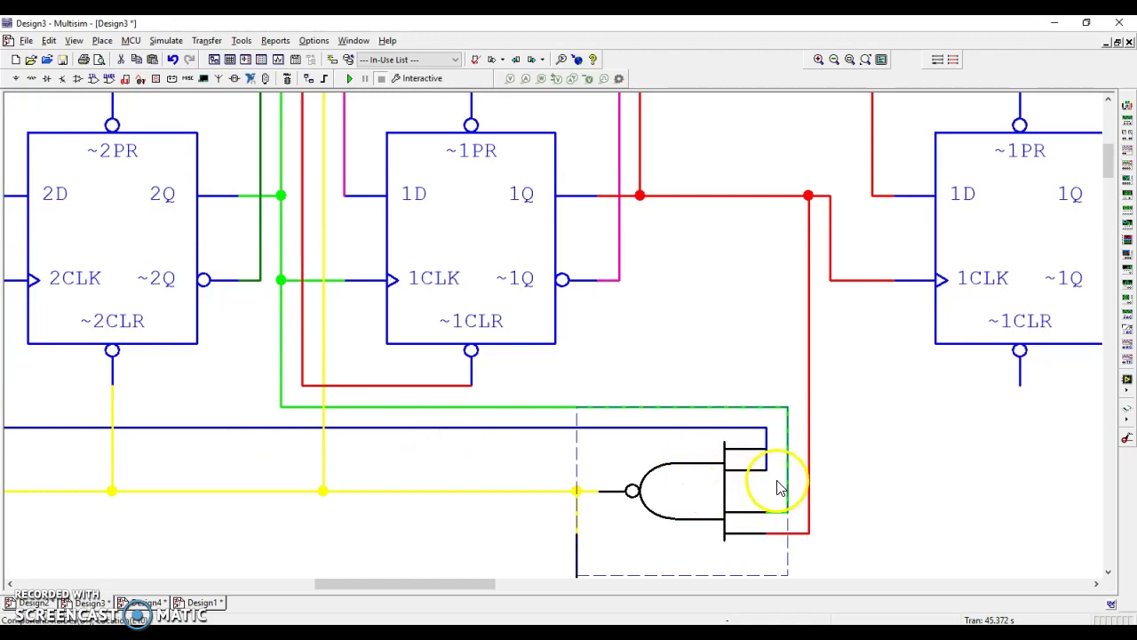
mouse_move(808, 484)
mouse_down()
mouse_move(825, 483)
mouse_move(789, 464)
mouse_move(808, 465)
mouse_up()
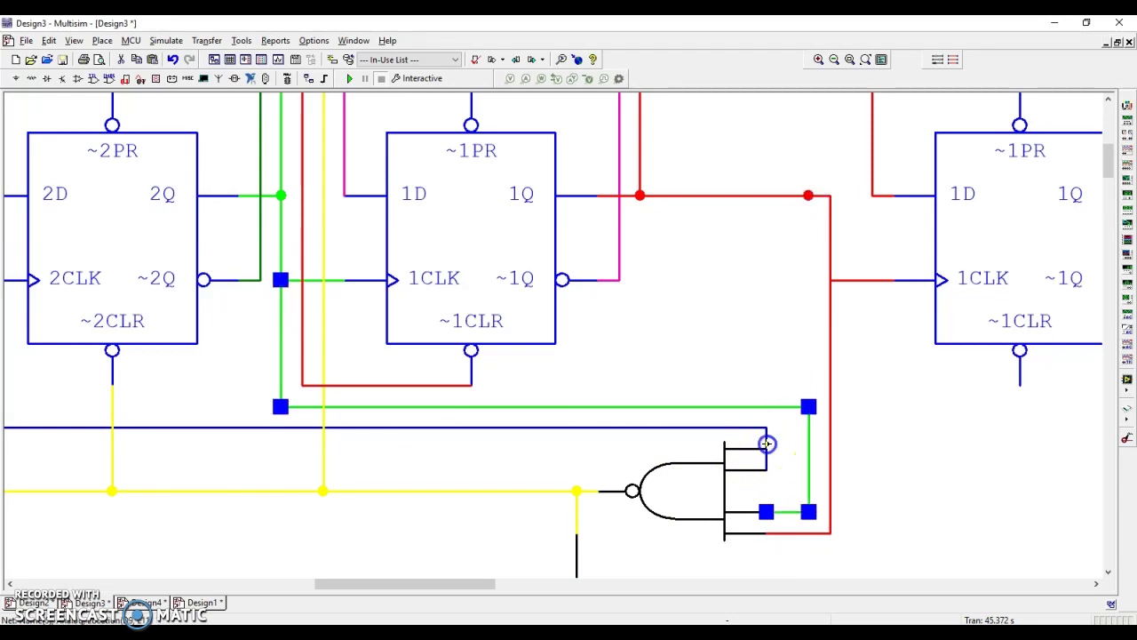
click(784, 443)
click(767, 449)
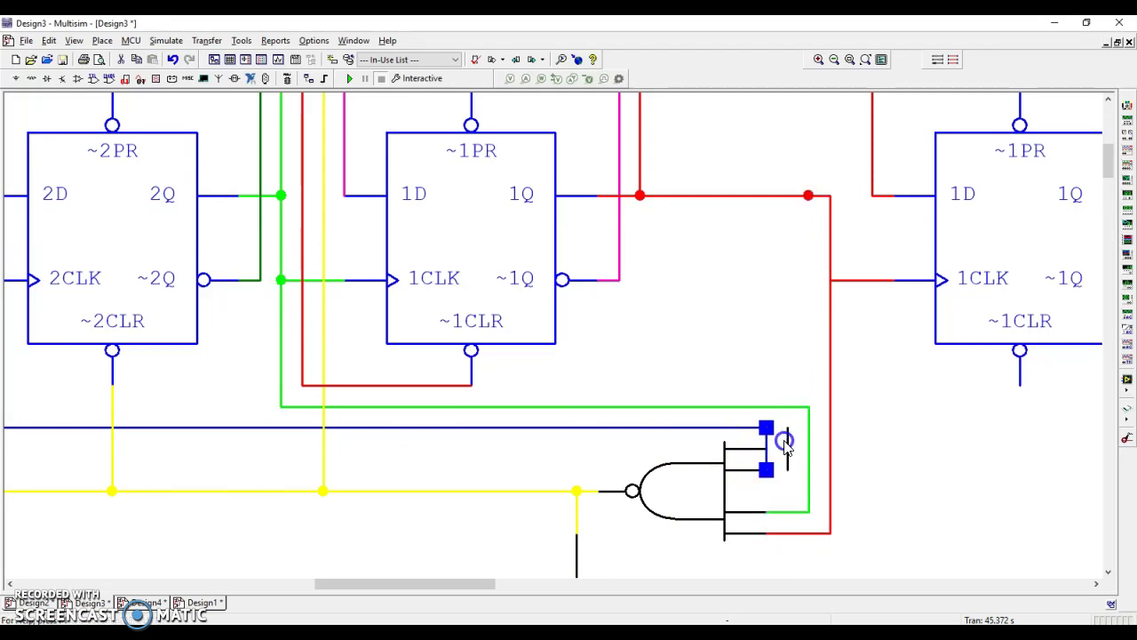
drag(784, 444, 806, 446)
click(812, 560)
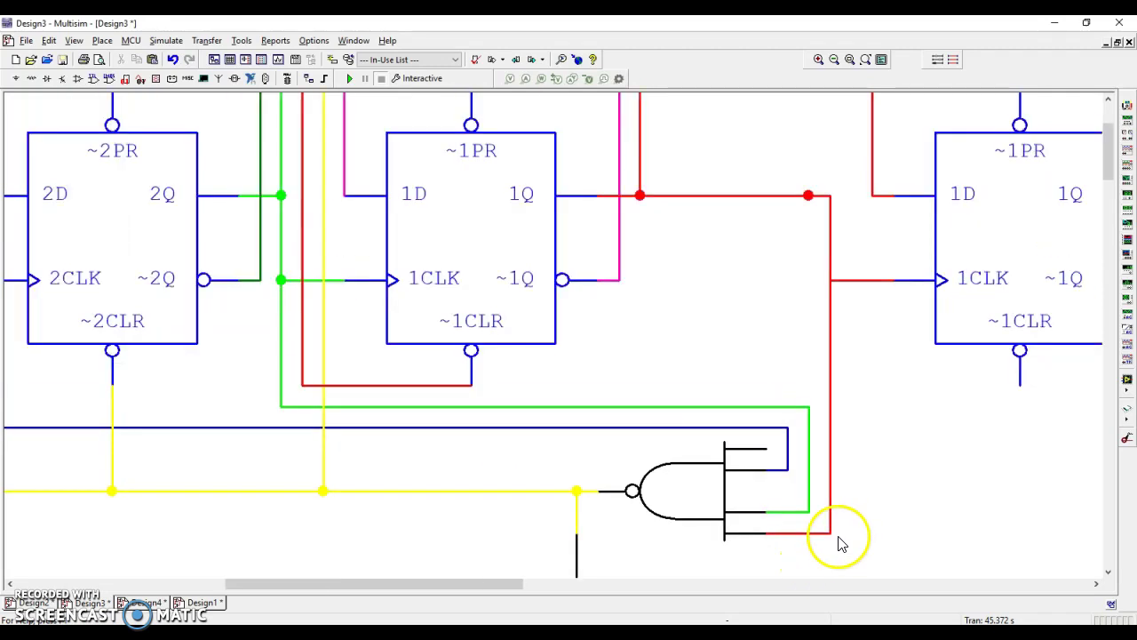
scroll(841, 544, down, 5)
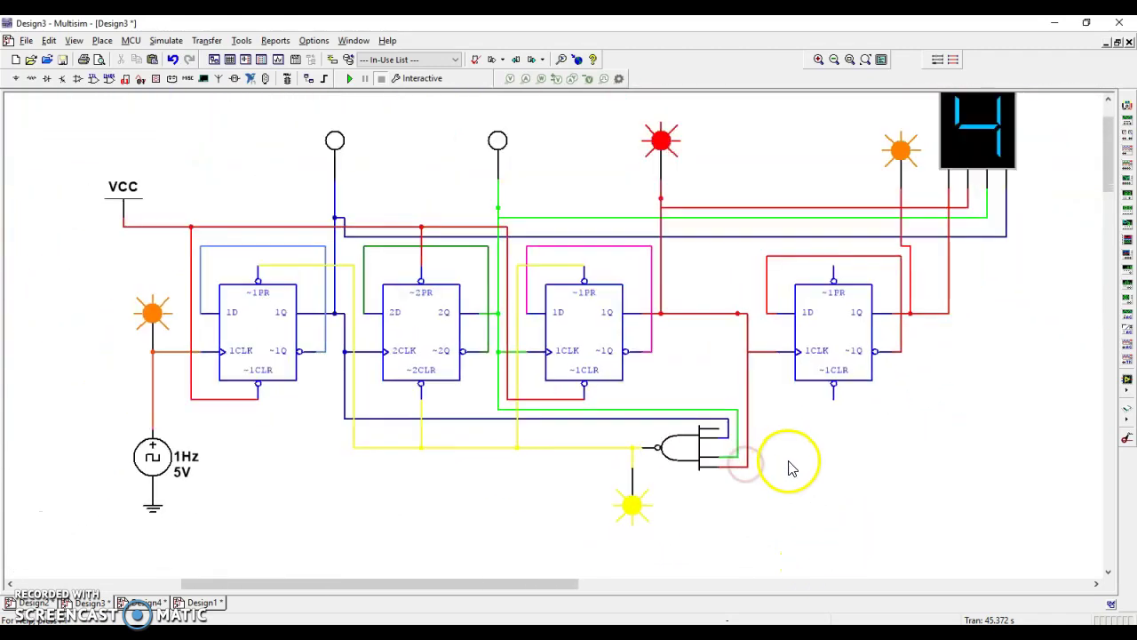
Add 15, 14, 13, 12 and 11 on new lines after the first 0 in the count notes.
scroll(792, 469, down, 2)
scroll(710, 418, up, 3)
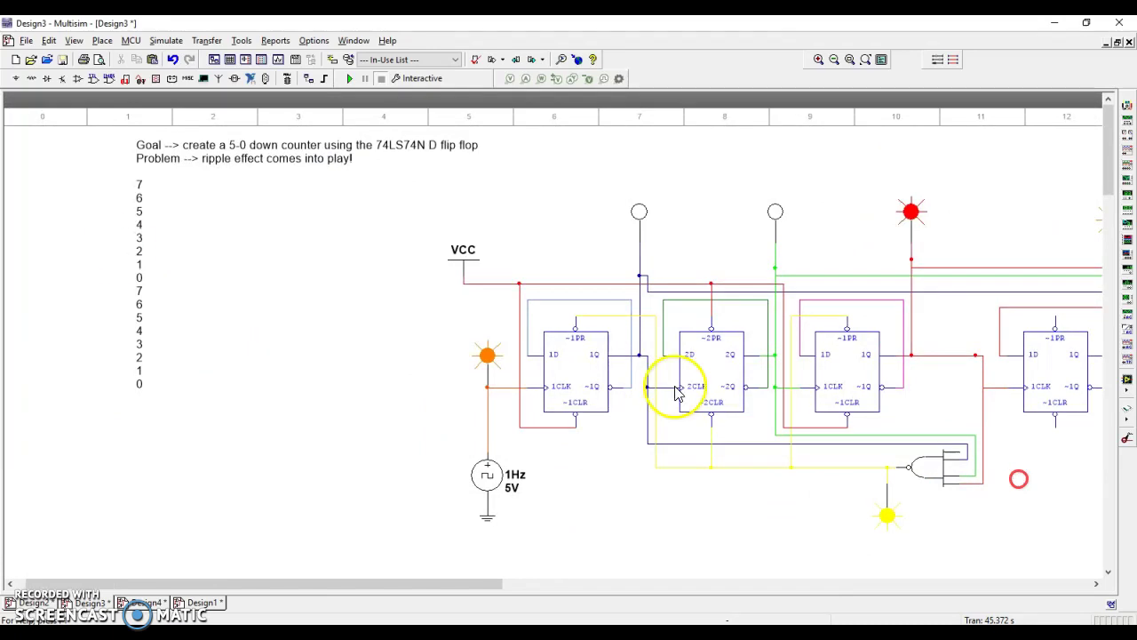
double_click(149, 265)
click(148, 280)
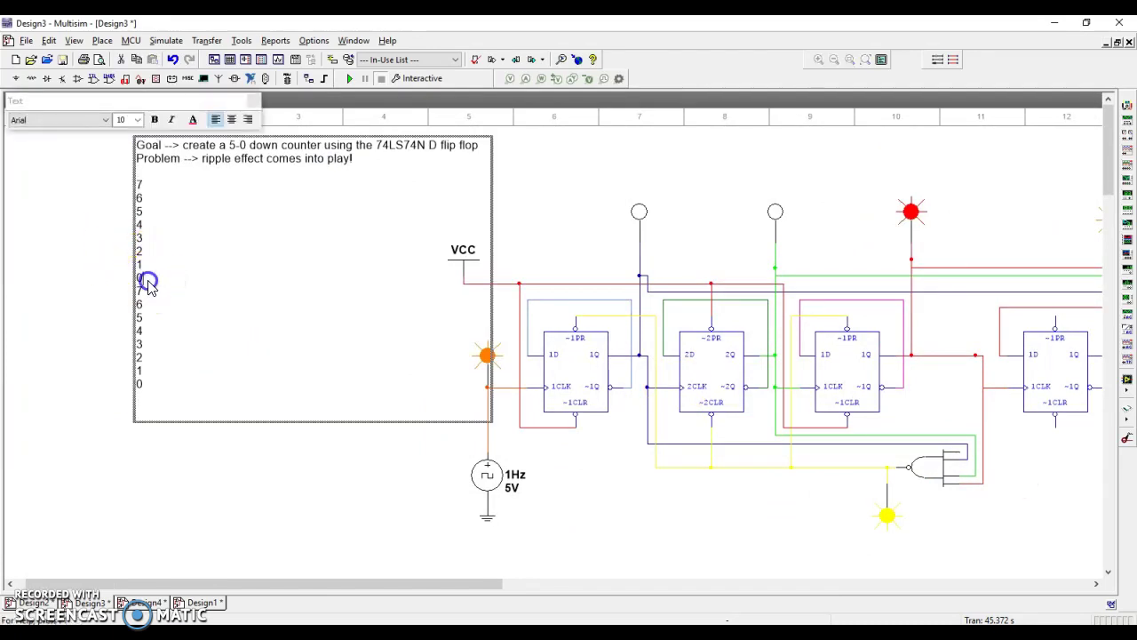
key(Return)
text(15)
key(Return)
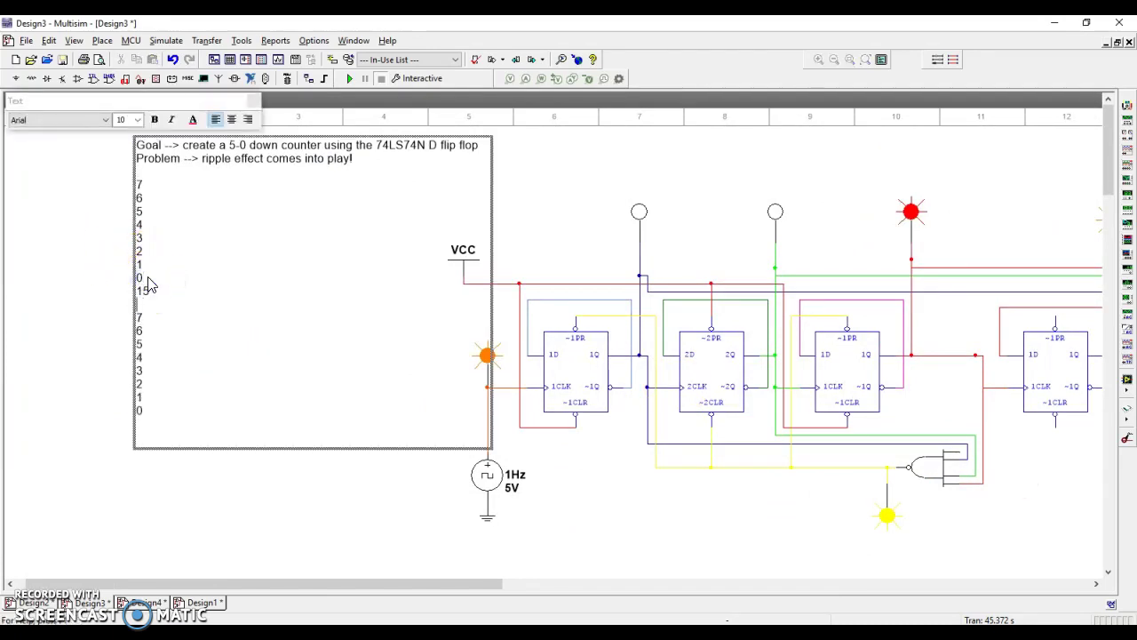
text(14)
key(Return)
text(13)
key(Return)
text(12)
key(Return)
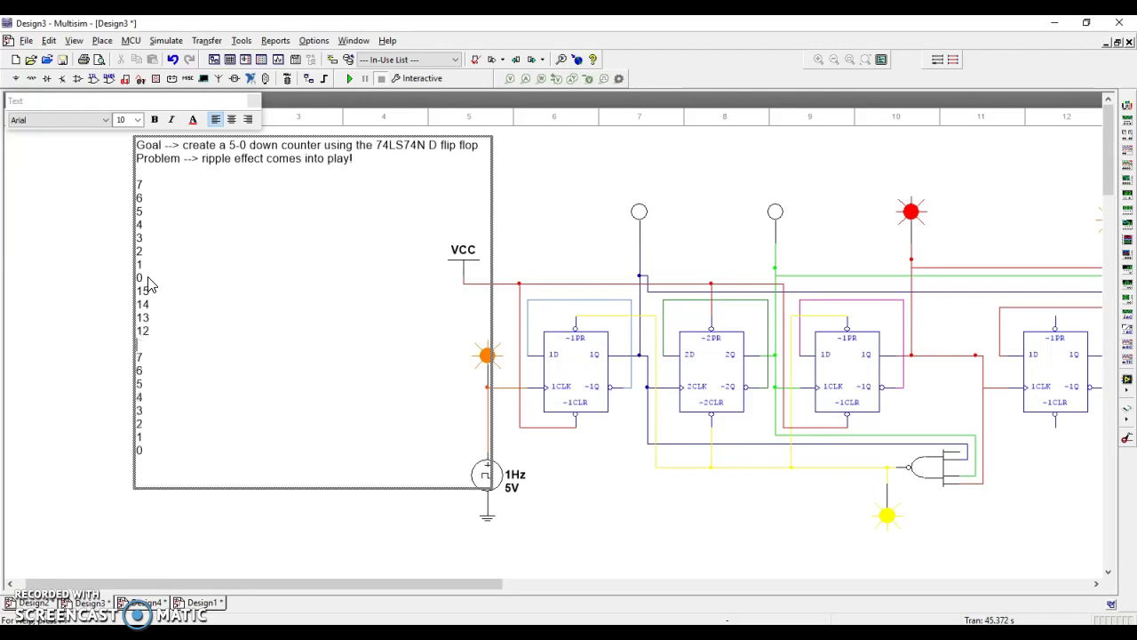
text(11)
key(Return)
key(Return)
key(Return)
key(Return)
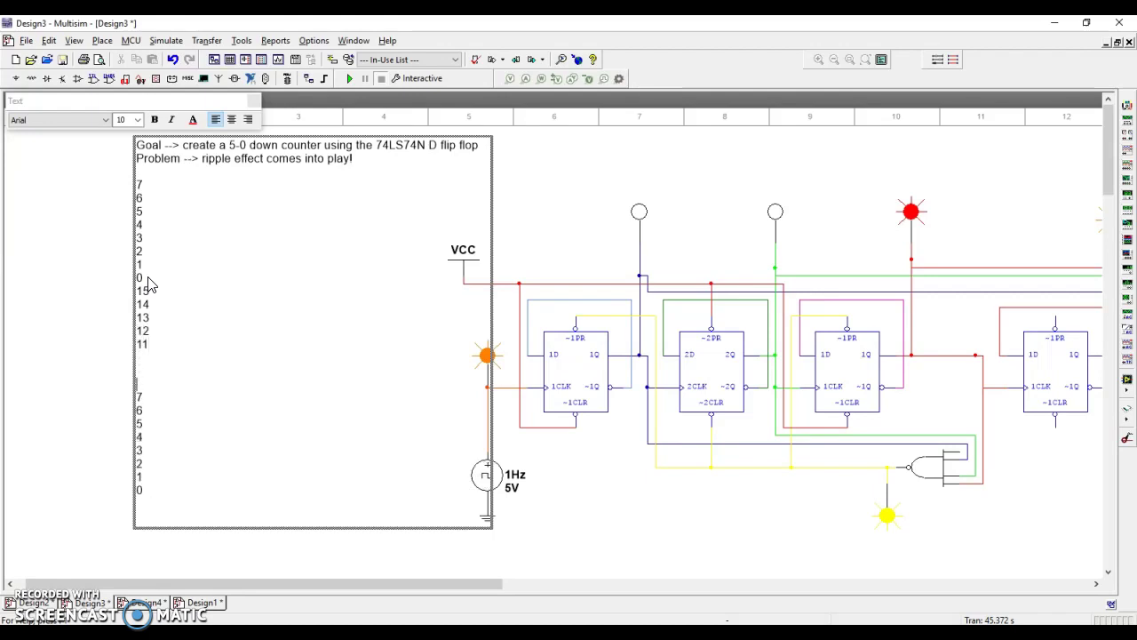
click(143, 290)
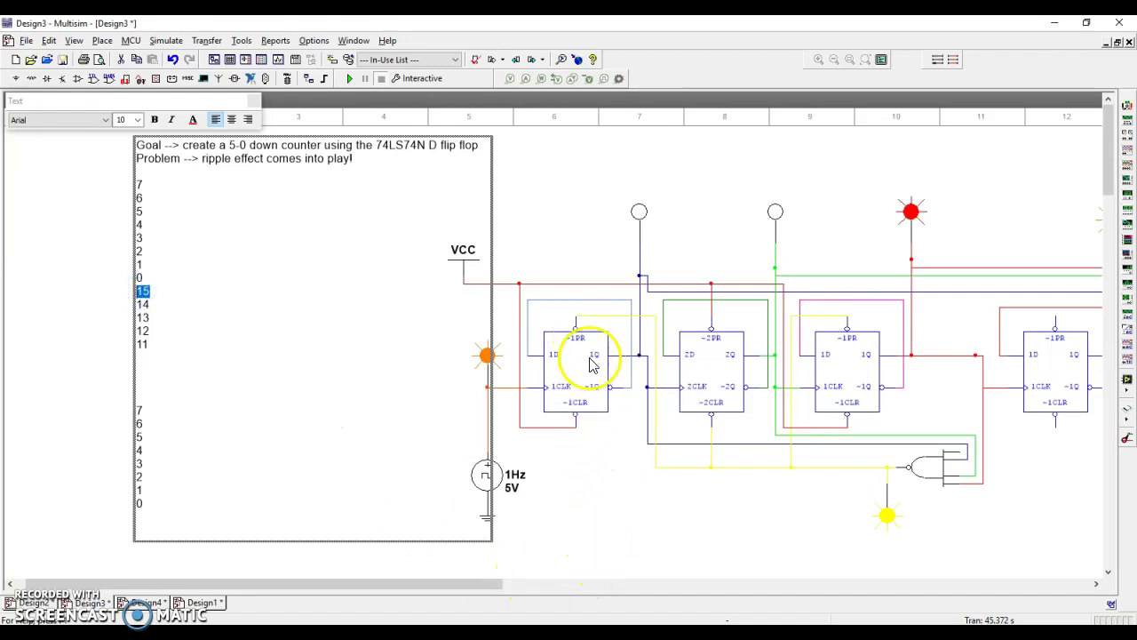
Wire the NAND4 gate's free input to the fourth flip-flop's 1Q output.
click(727, 580)
scroll(503, 523, down, 1)
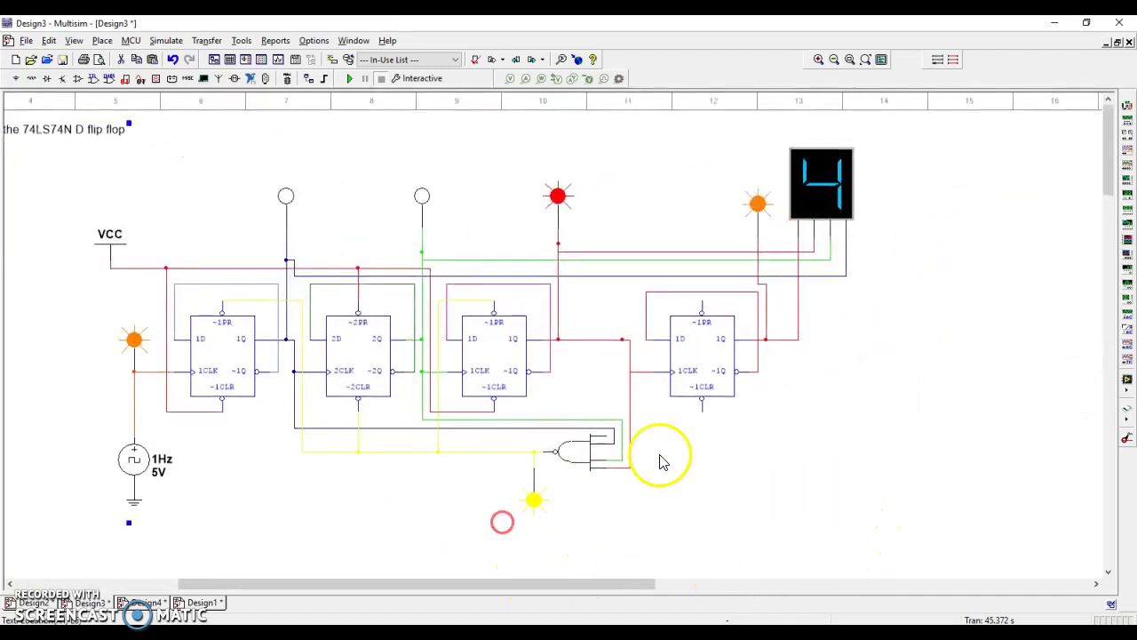
scroll(695, 388, up, 2)
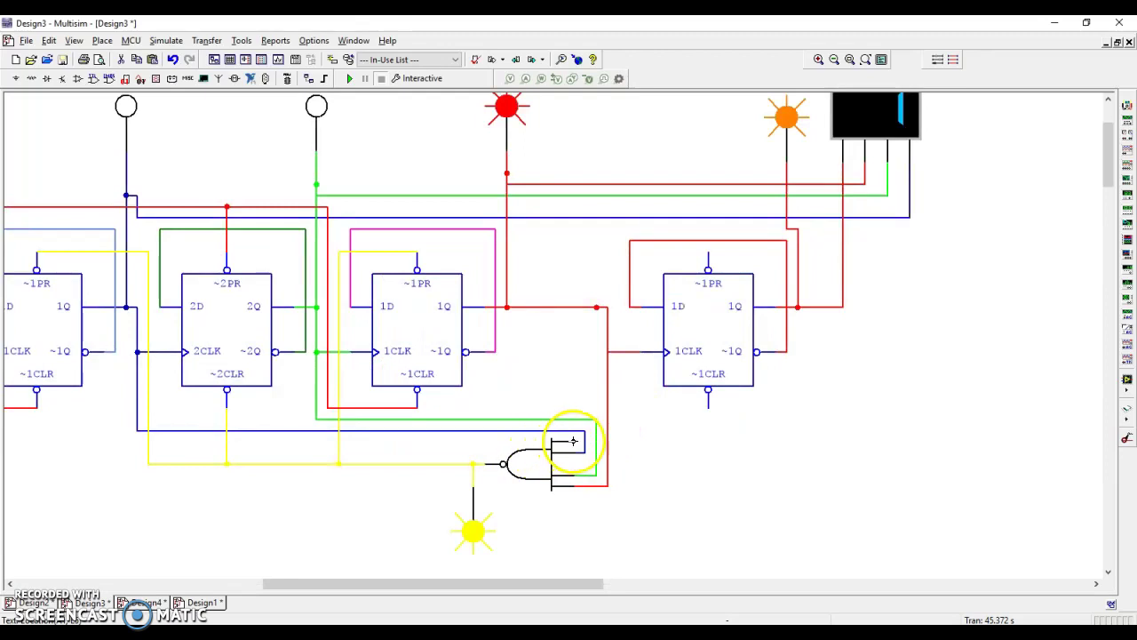
click(573, 441)
click(841, 306)
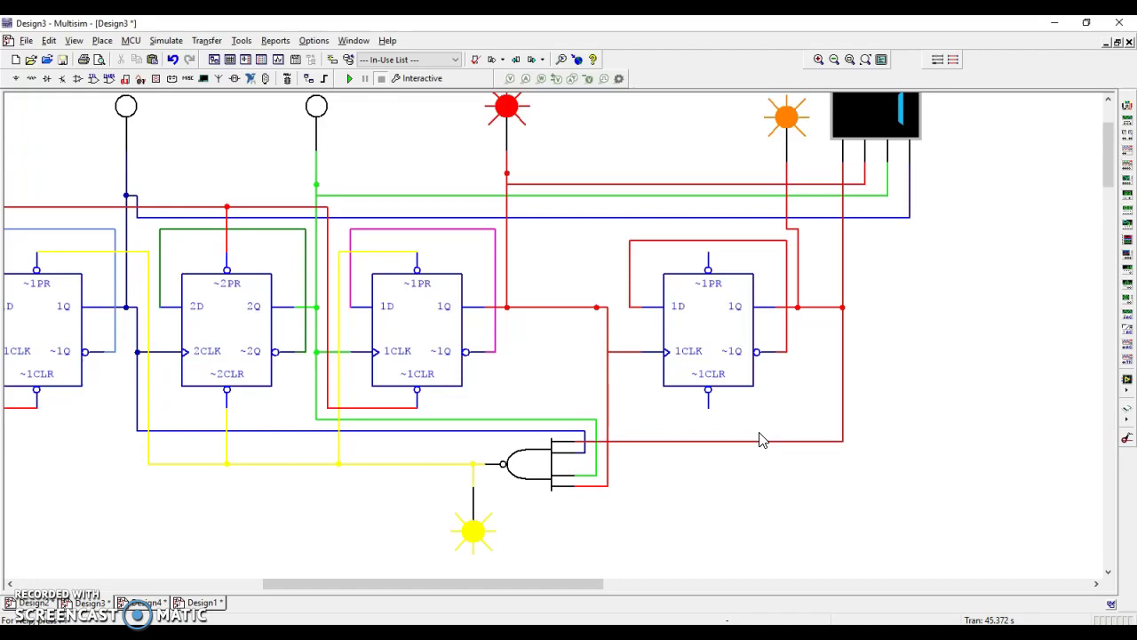
click(647, 491)
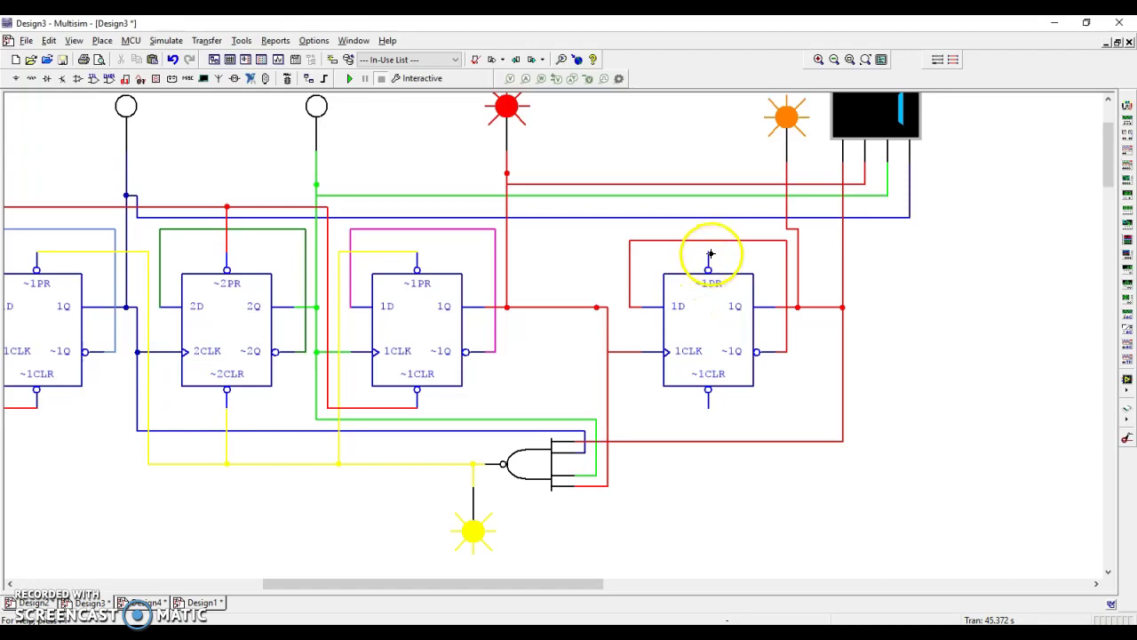
Connect the fourth flip-flop's ~1CLR pin to the yellow reset line.
click(708, 404)
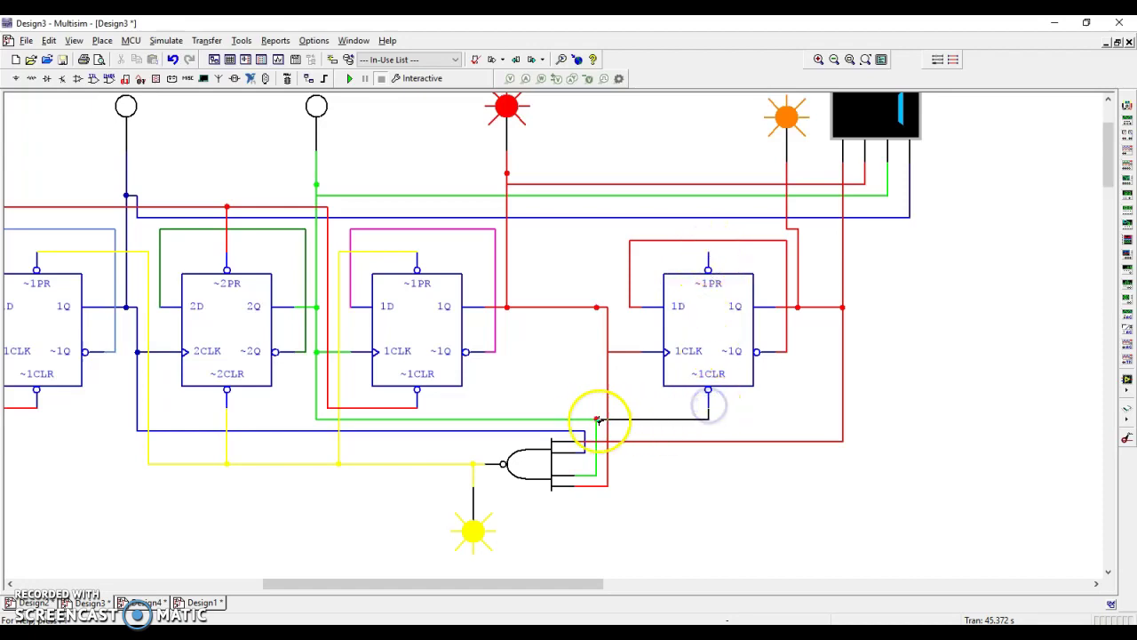
click(426, 462)
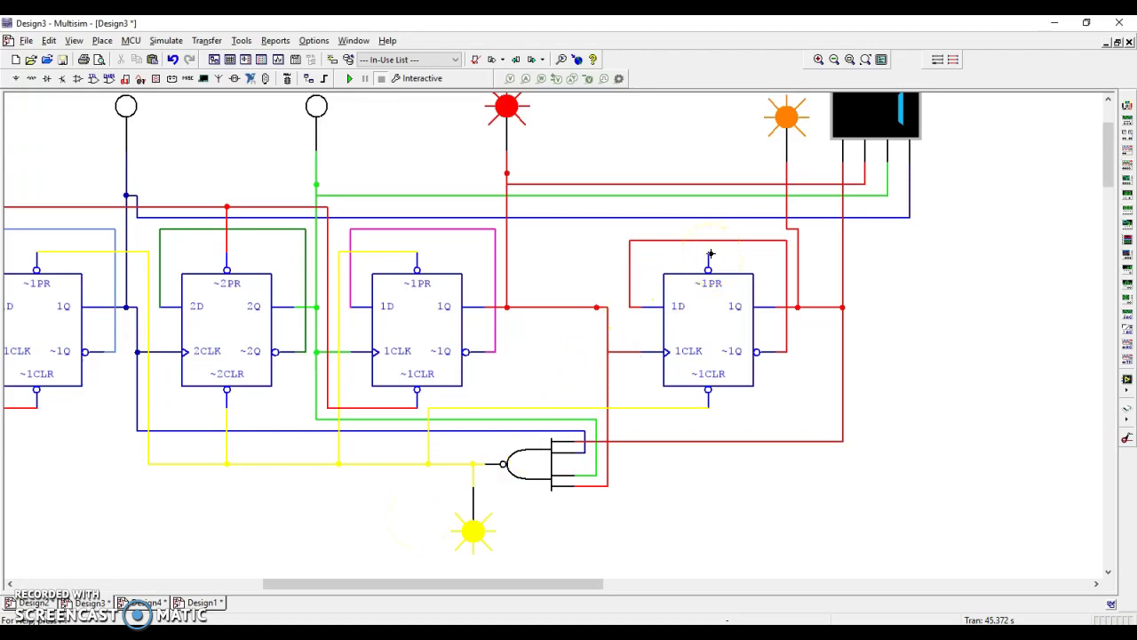
scroll(521, 314, down, 3)
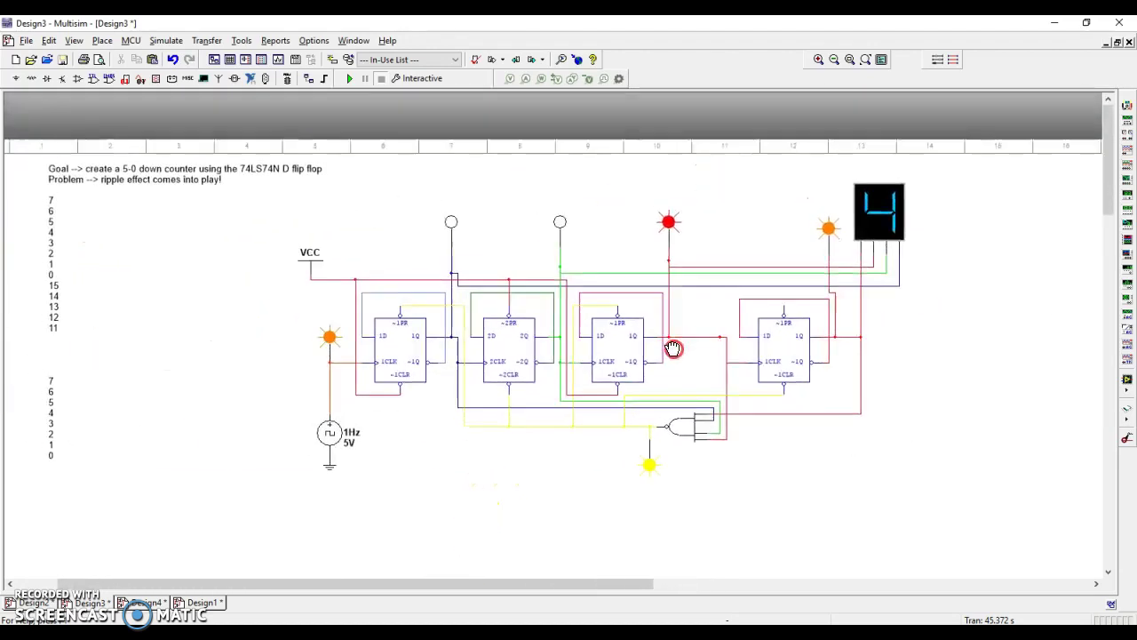
Wire the fourth flip-flop's ~1PR pin up to the top supply line.
drag(674, 349, 675, 350)
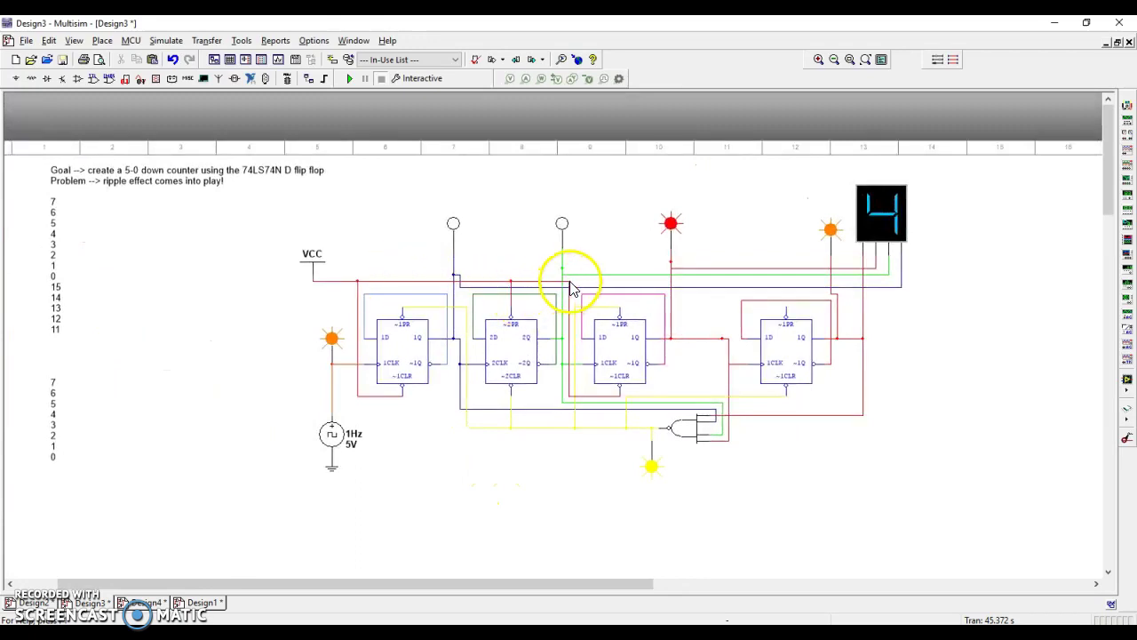
click(786, 306)
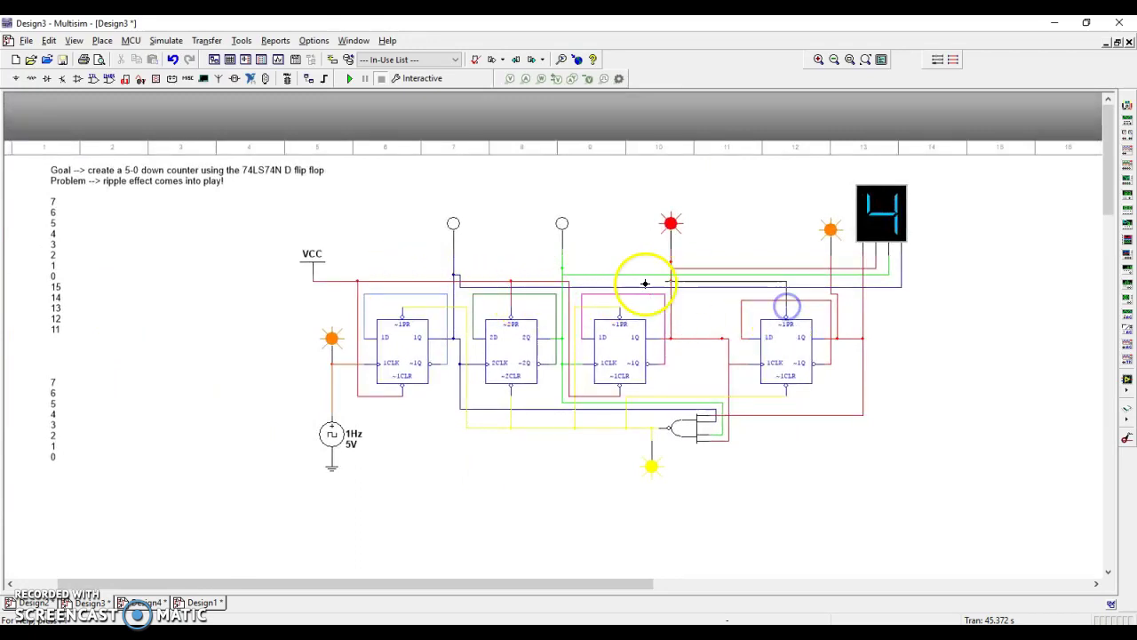
click(569, 282)
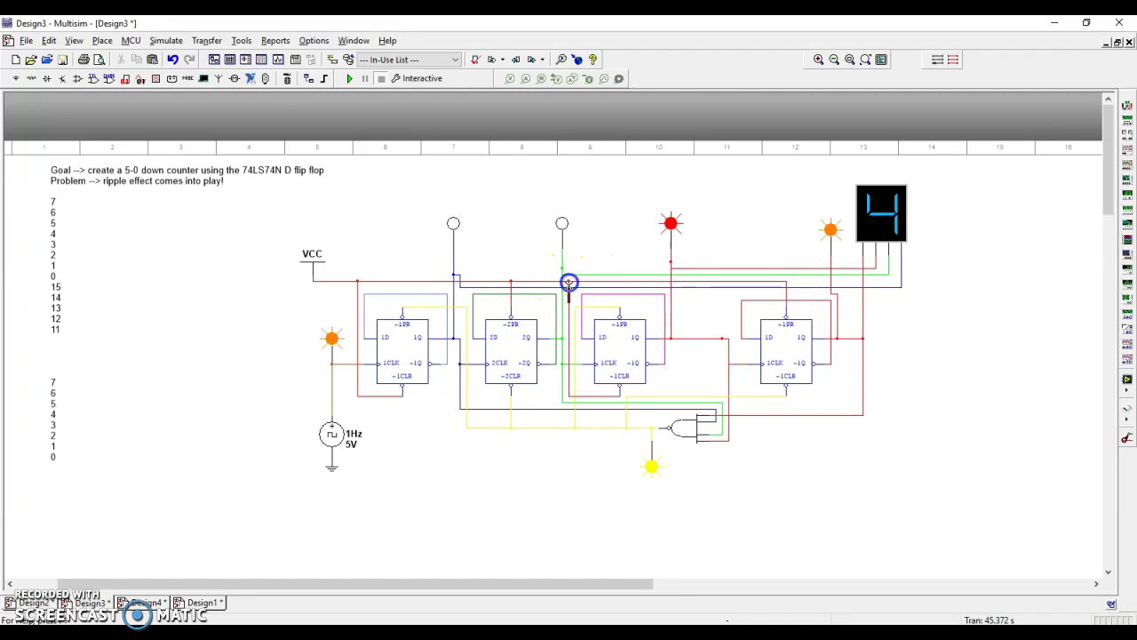
click(569, 468)
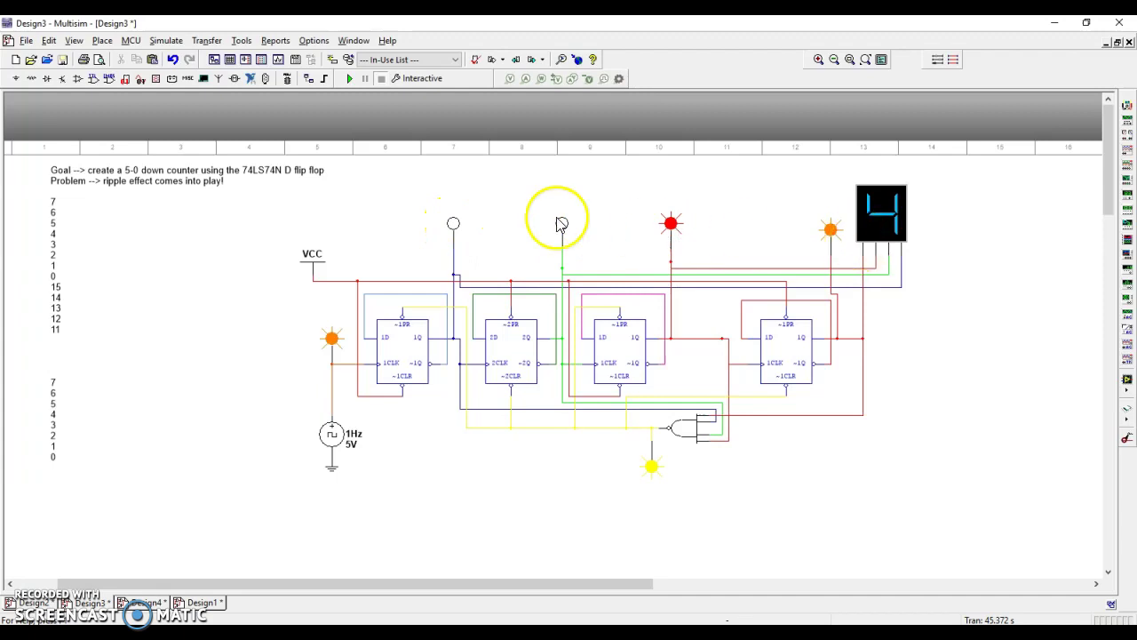
Run the interactive simulation and close the Spreadsheet View panel.
click(351, 78)
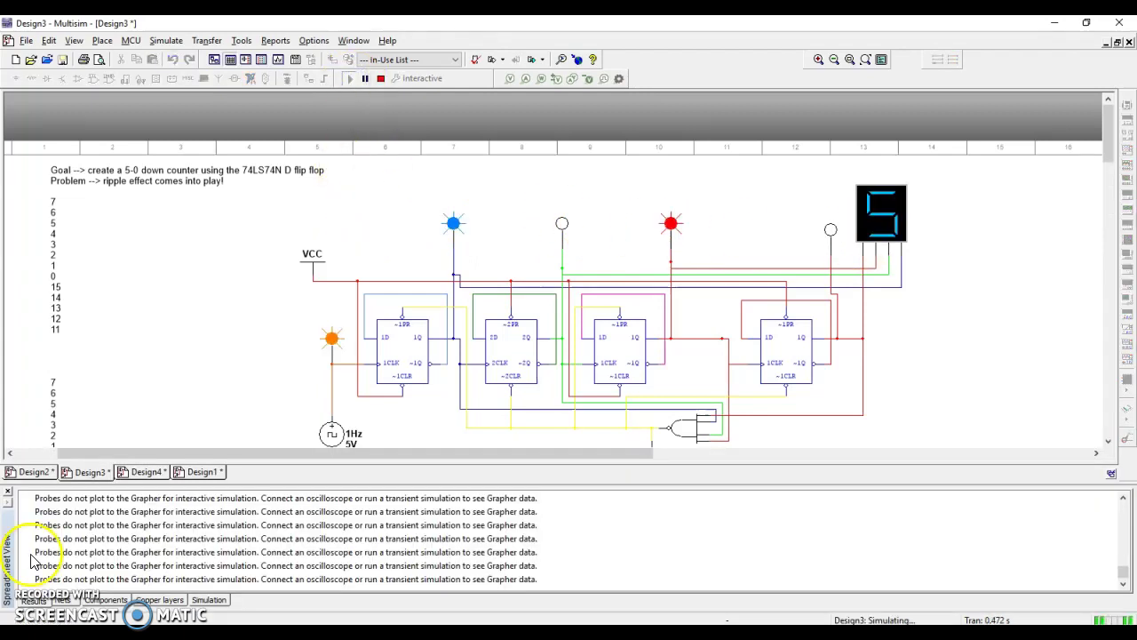
click(7, 491)
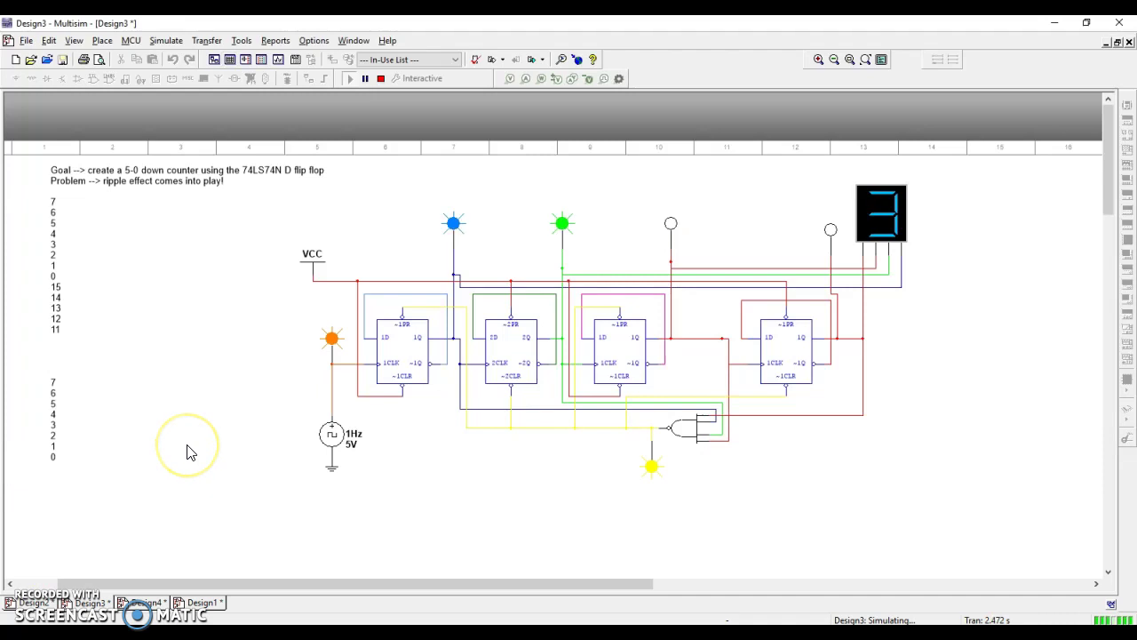